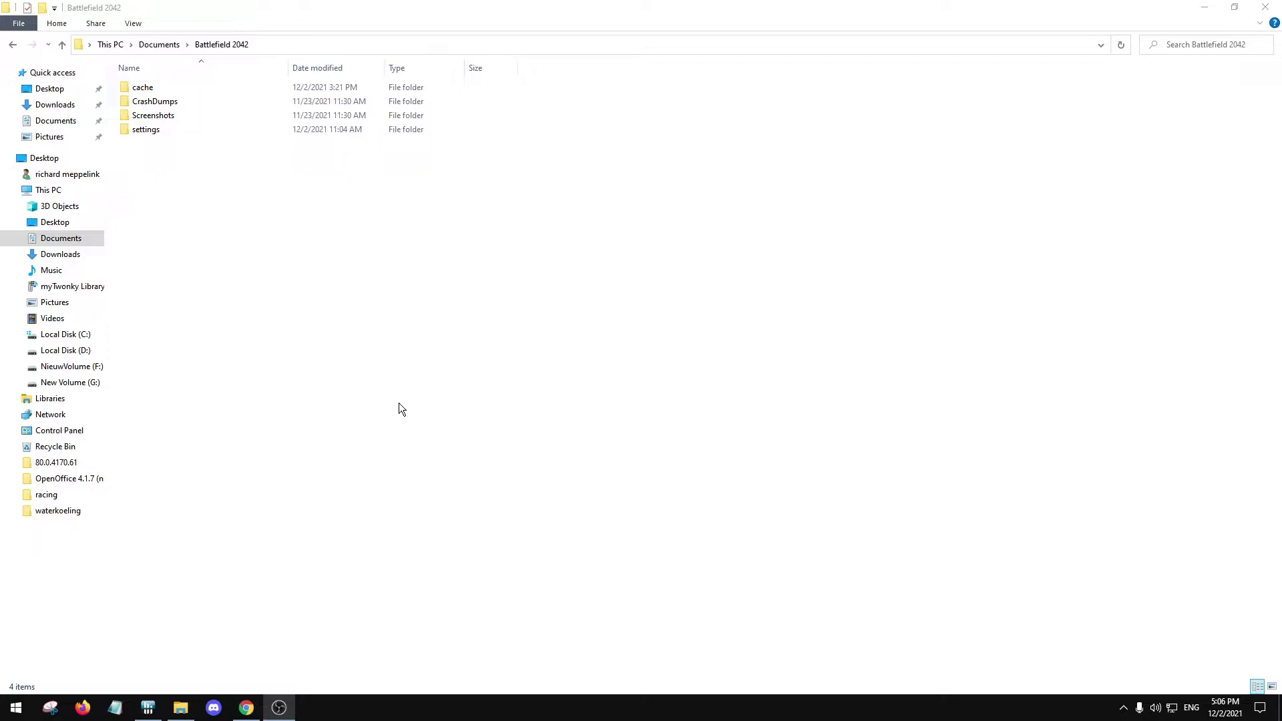
Look inside the cache folder twice, returning each time to the Battlefield 2042 folder.
double_click(349, 88)
left_click_drag(1275, 85, 1277, 152)
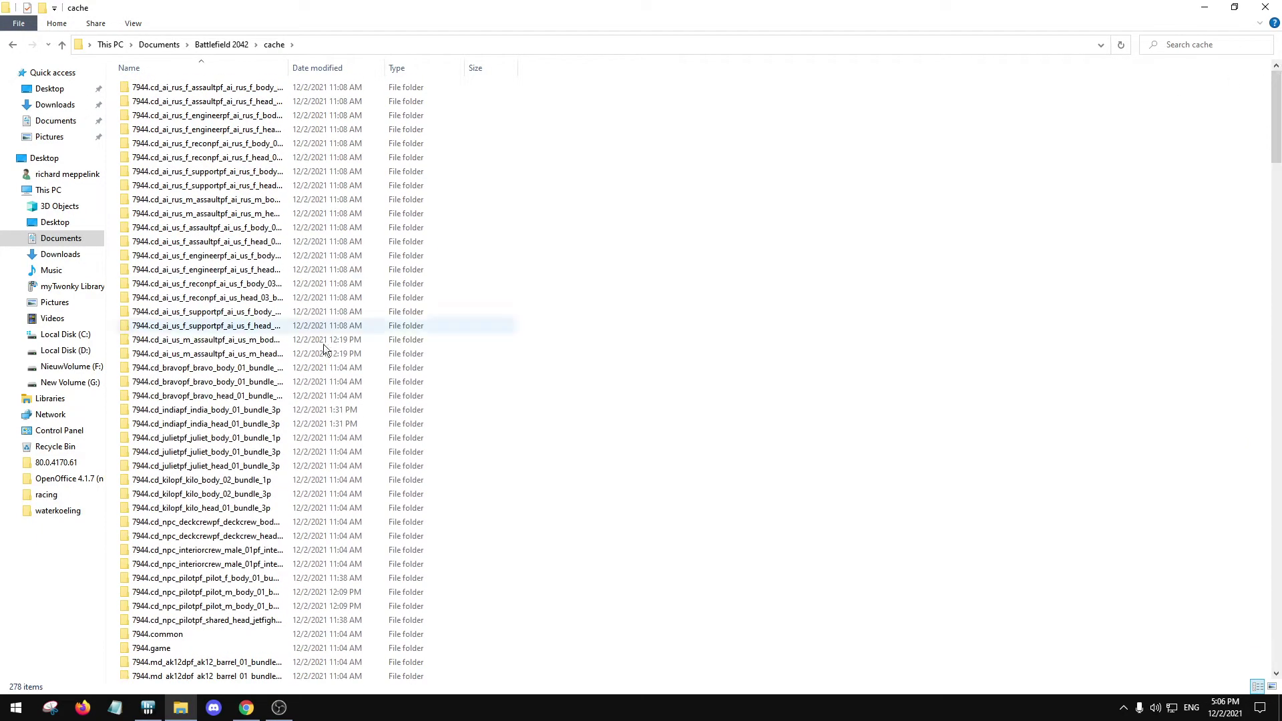
key("alt+Left")
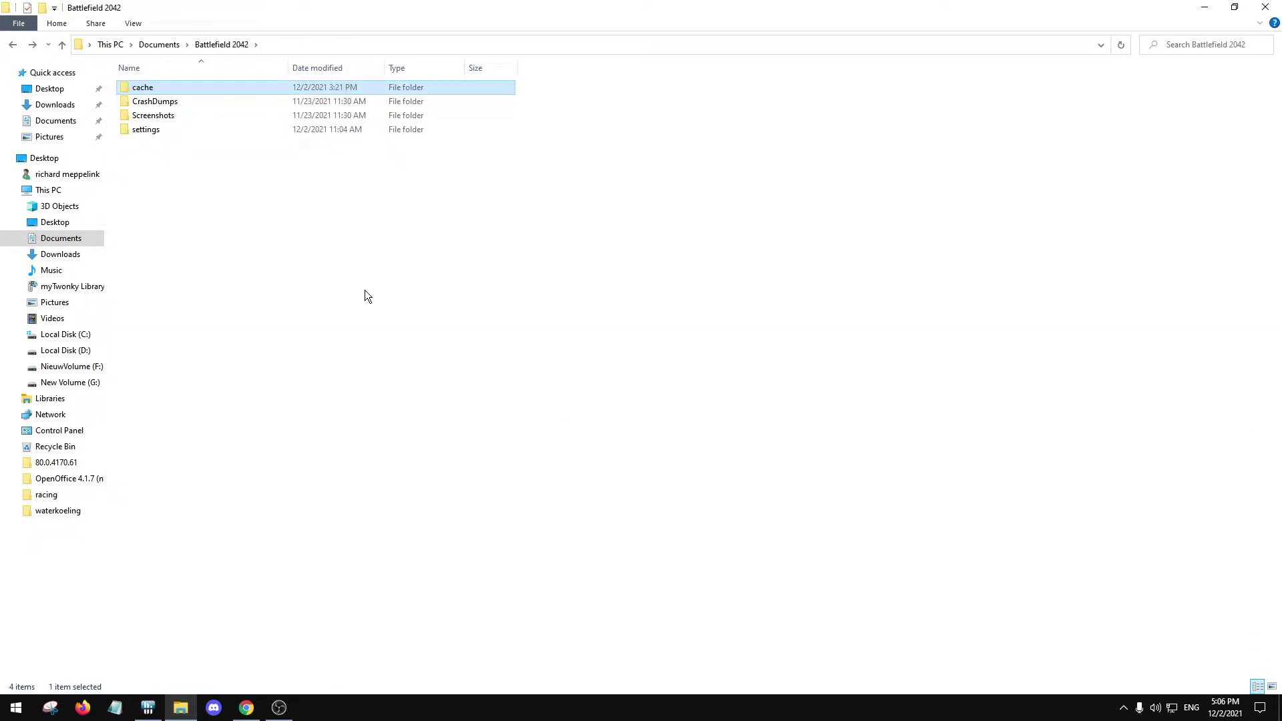
double_click(331, 88)
left_click_drag(559, 91, 536, 394)
key("alt+Left")
Go into the settings folder and open PROFSAVE_profile with Notepad.
double_click(311, 129)
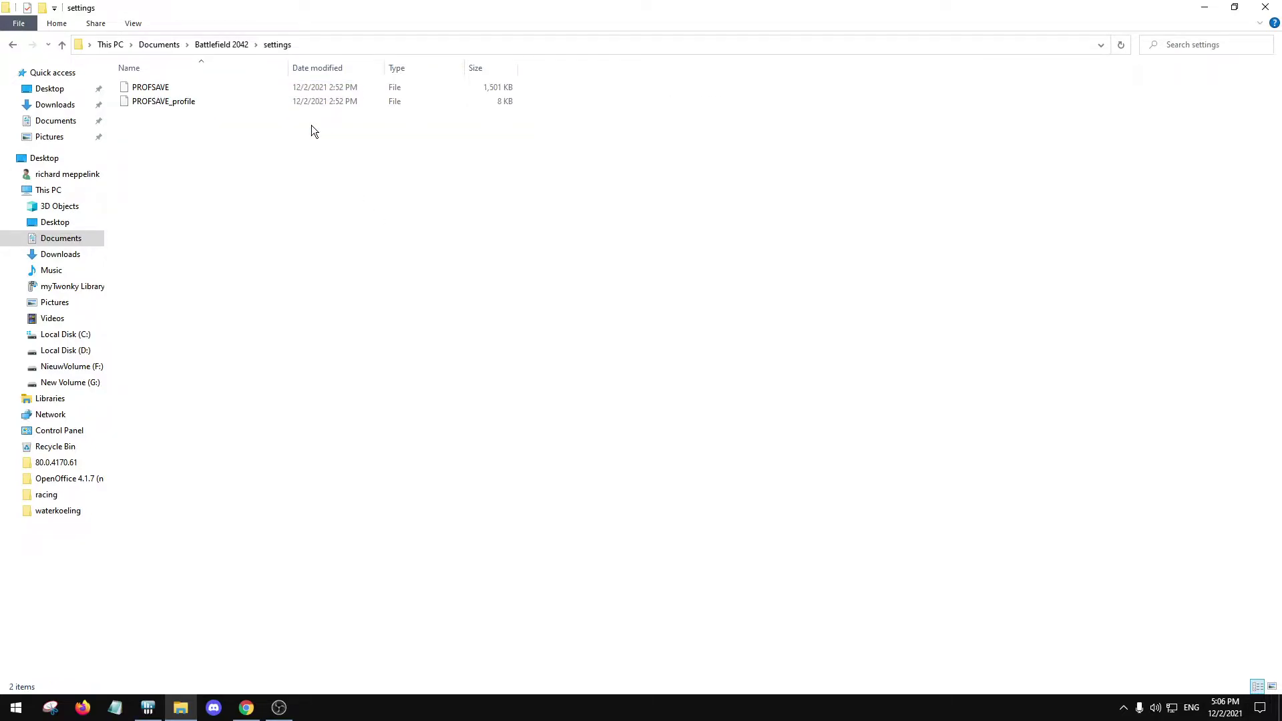
left_click(338, 107)
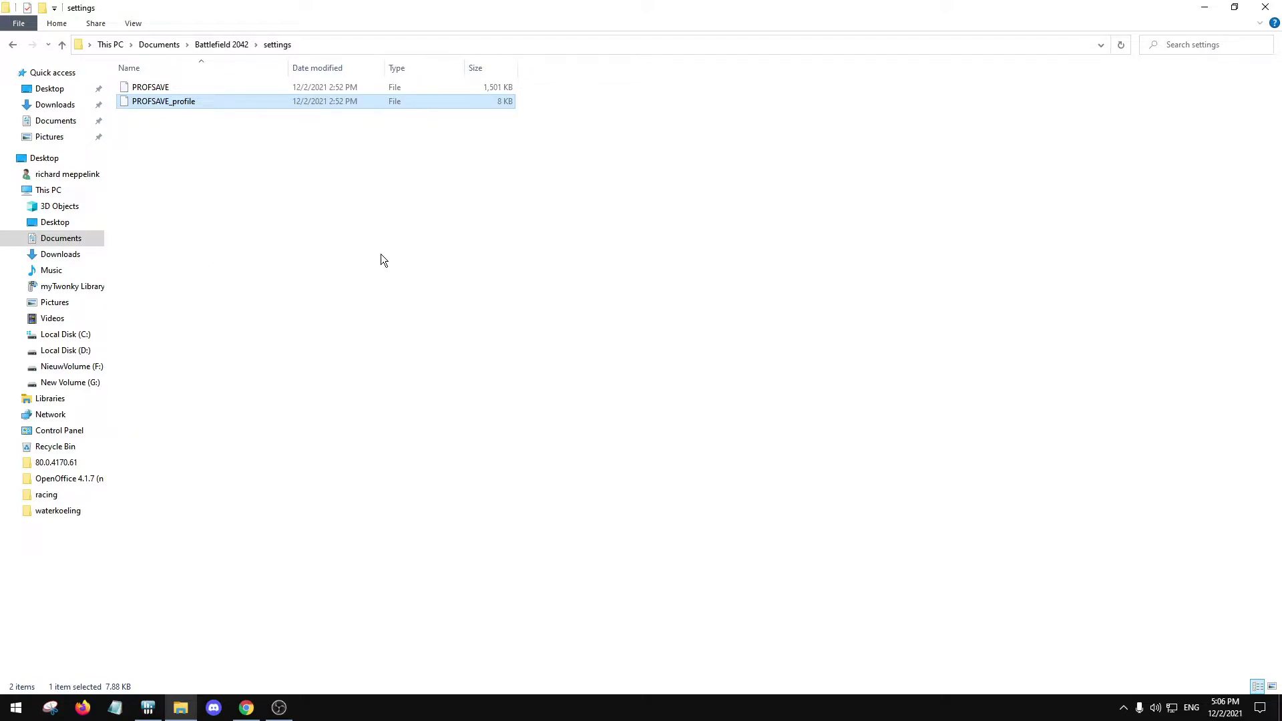
right_click(356, 104)
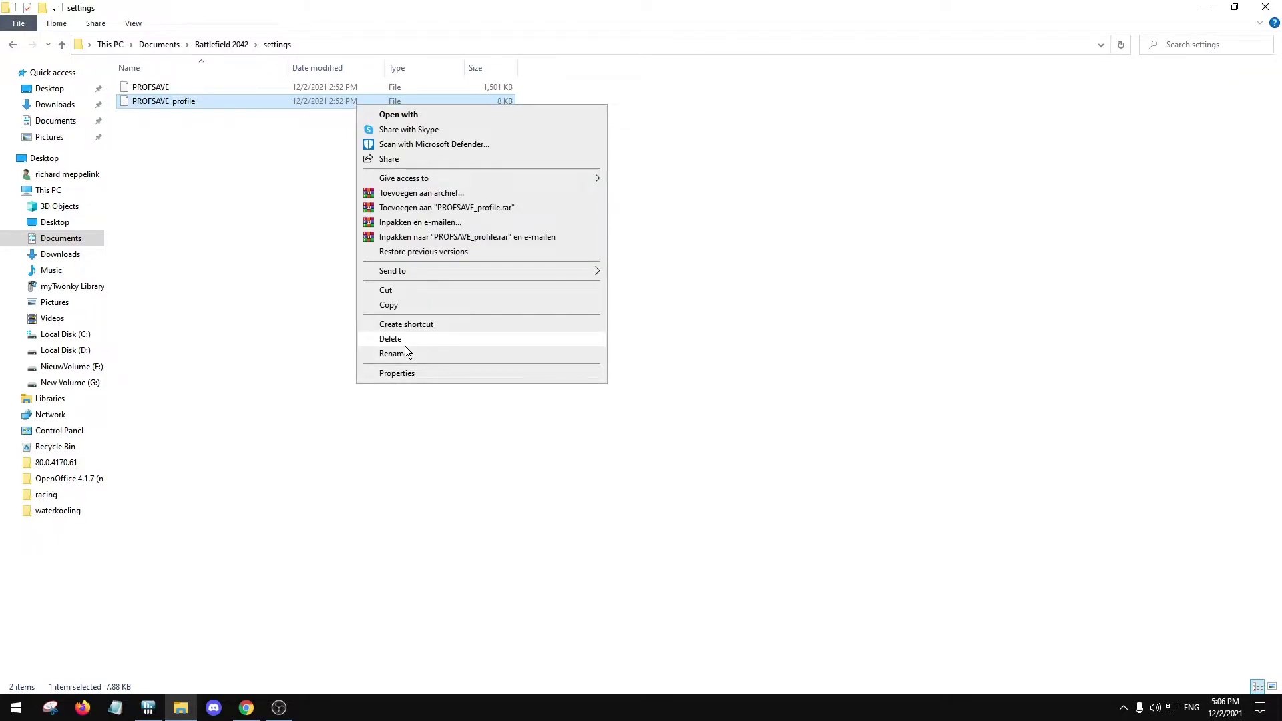
left_click(813, 402)
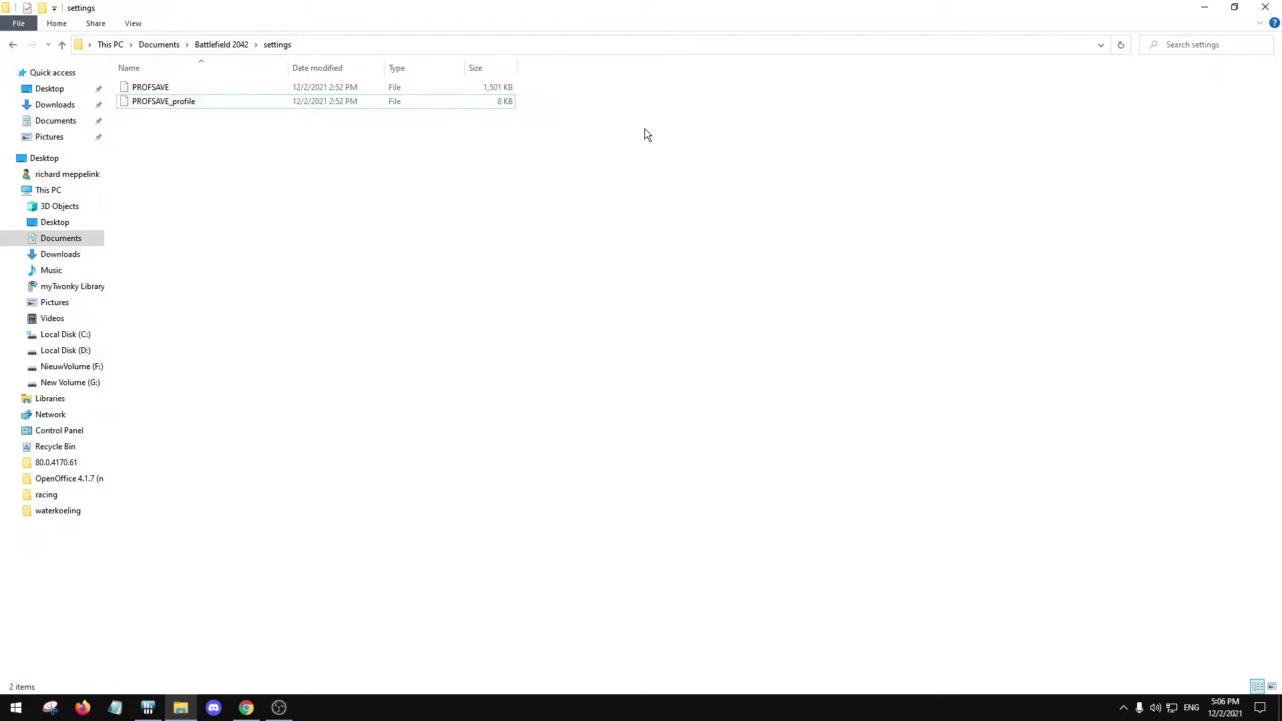
double_click(318, 102)
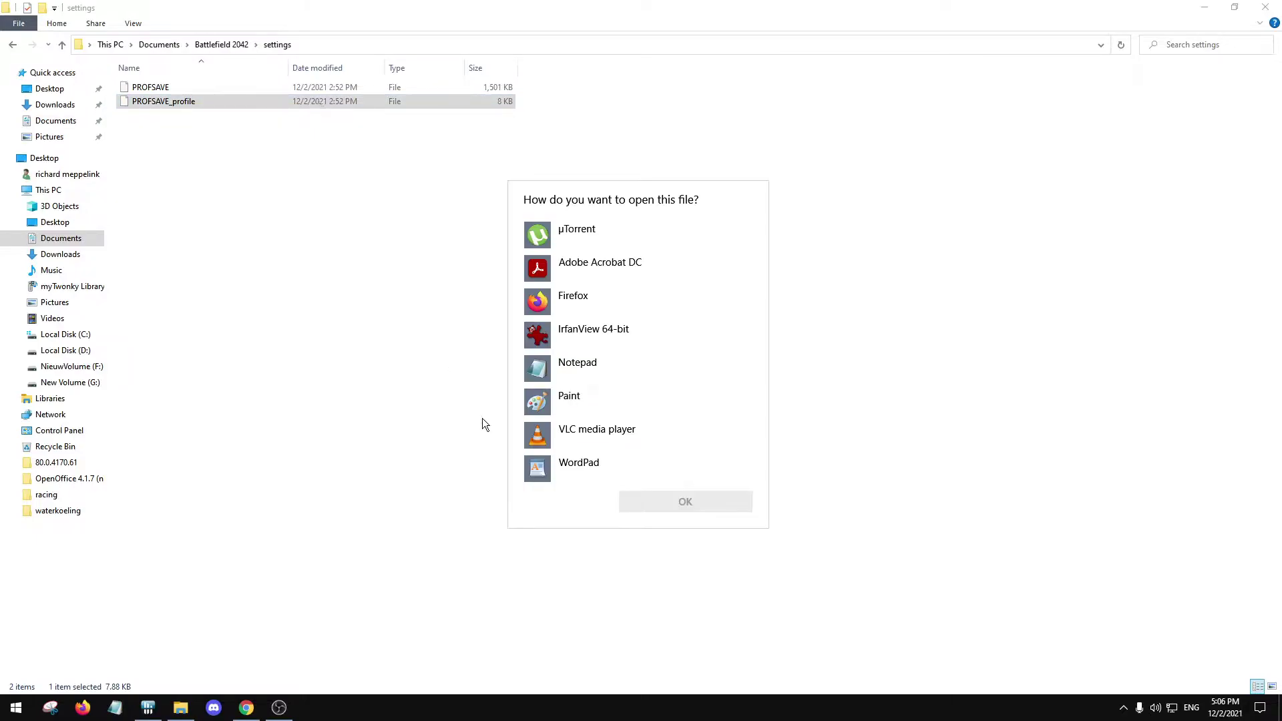
left_click(577, 369)
left_click(661, 497)
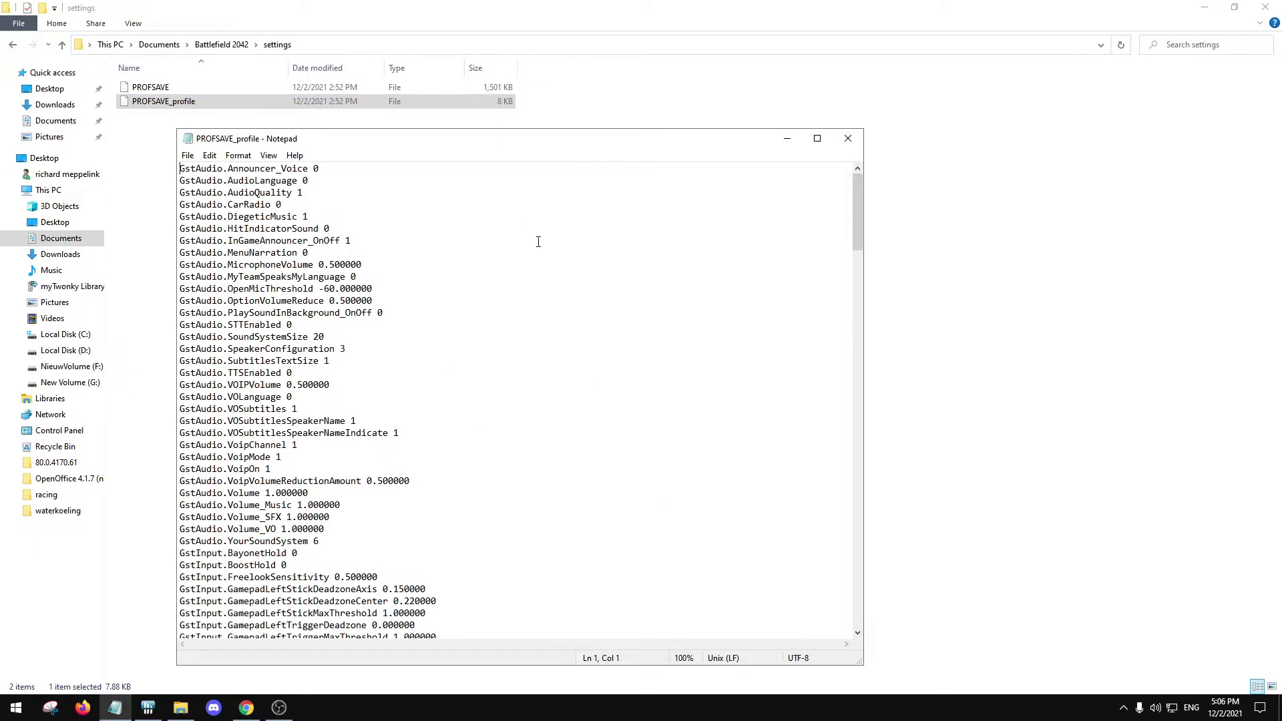
Maximize Notepad, scroll through the GstAudio and GstInput entries, then close the file.
left_click(818, 139)
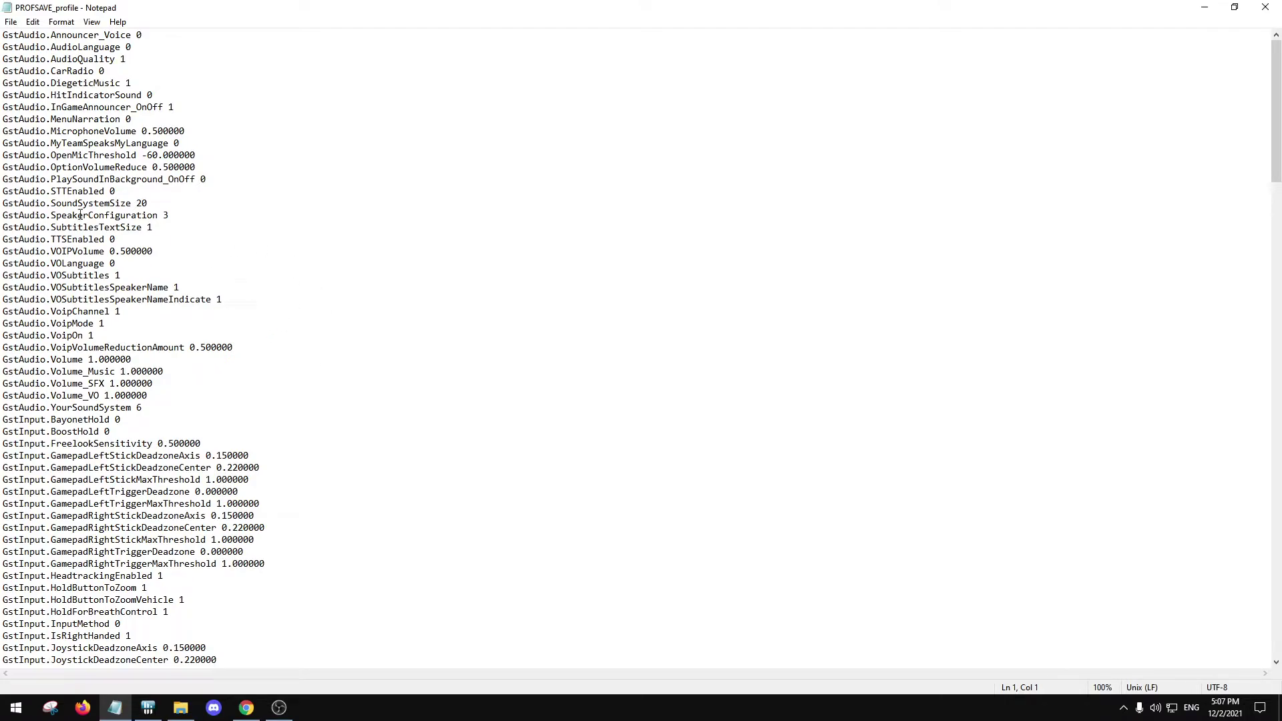
scroll(357, 281, "down", 17)
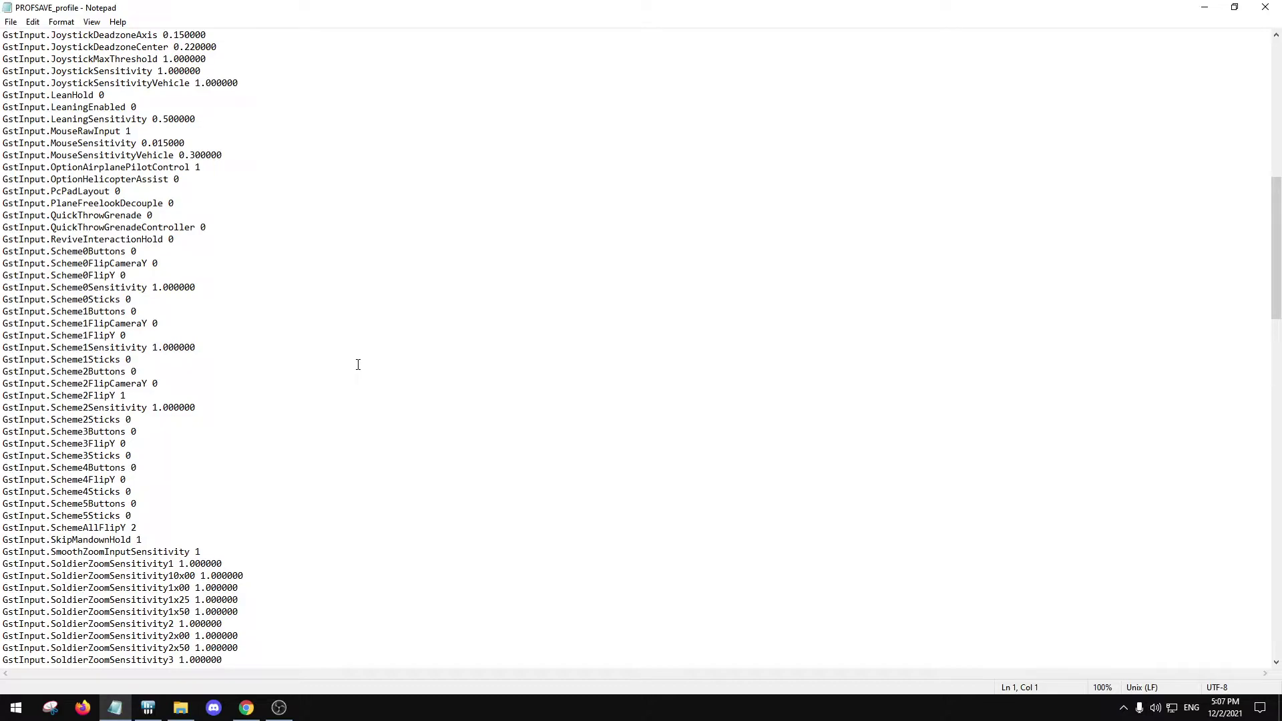
scroll(358, 364, "down", 6)
scroll(362, 369, "down", 20)
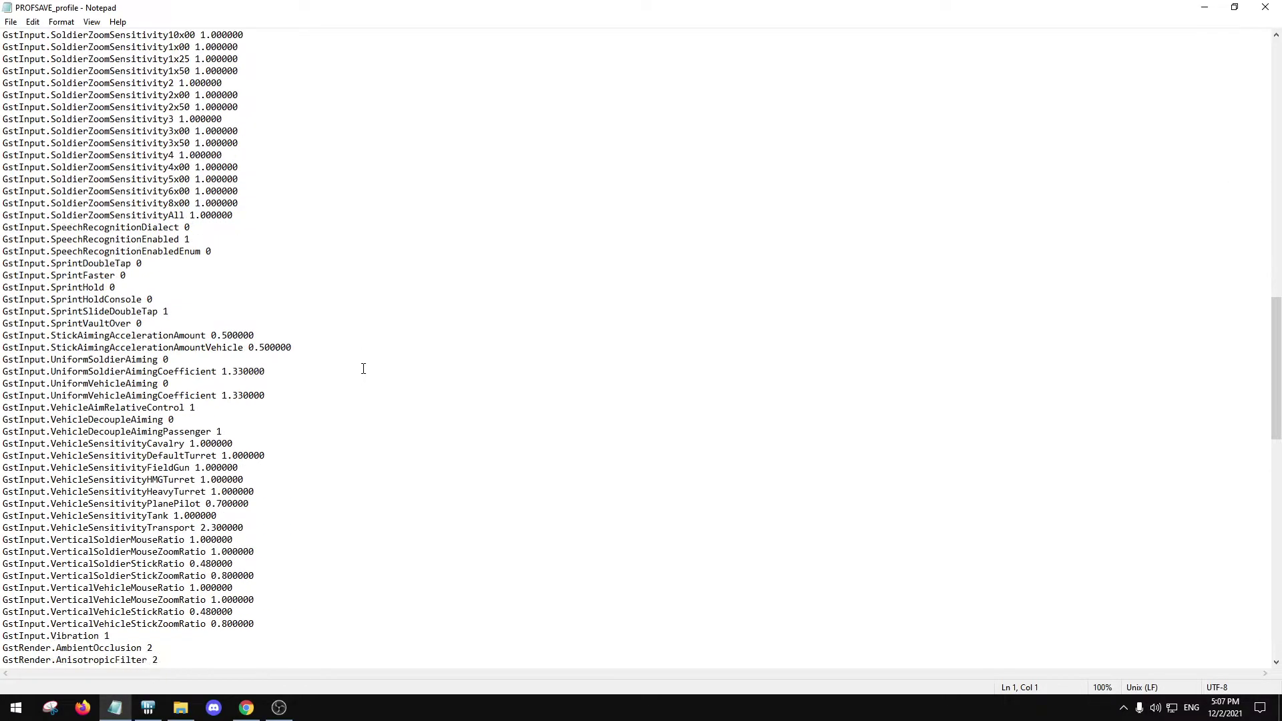
scroll(363, 372, "down", 13)
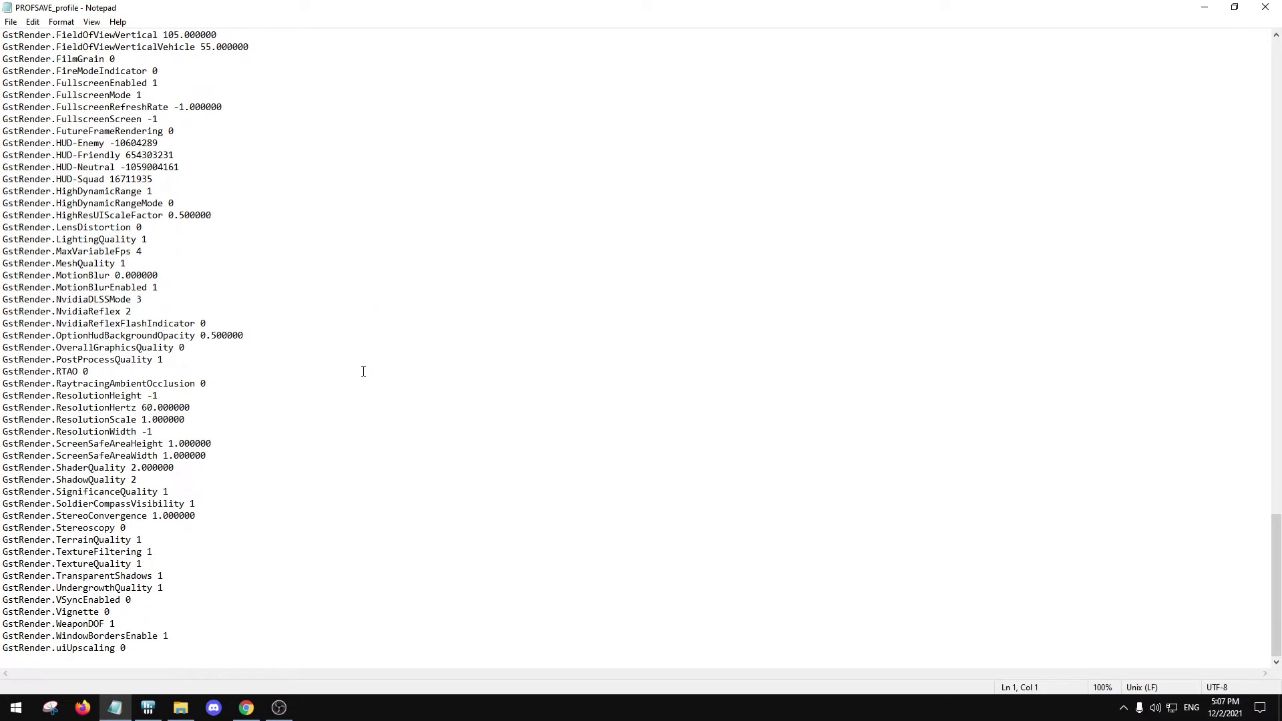
scroll(364, 371, "up", 20)
scroll(363, 371, "up", 20)
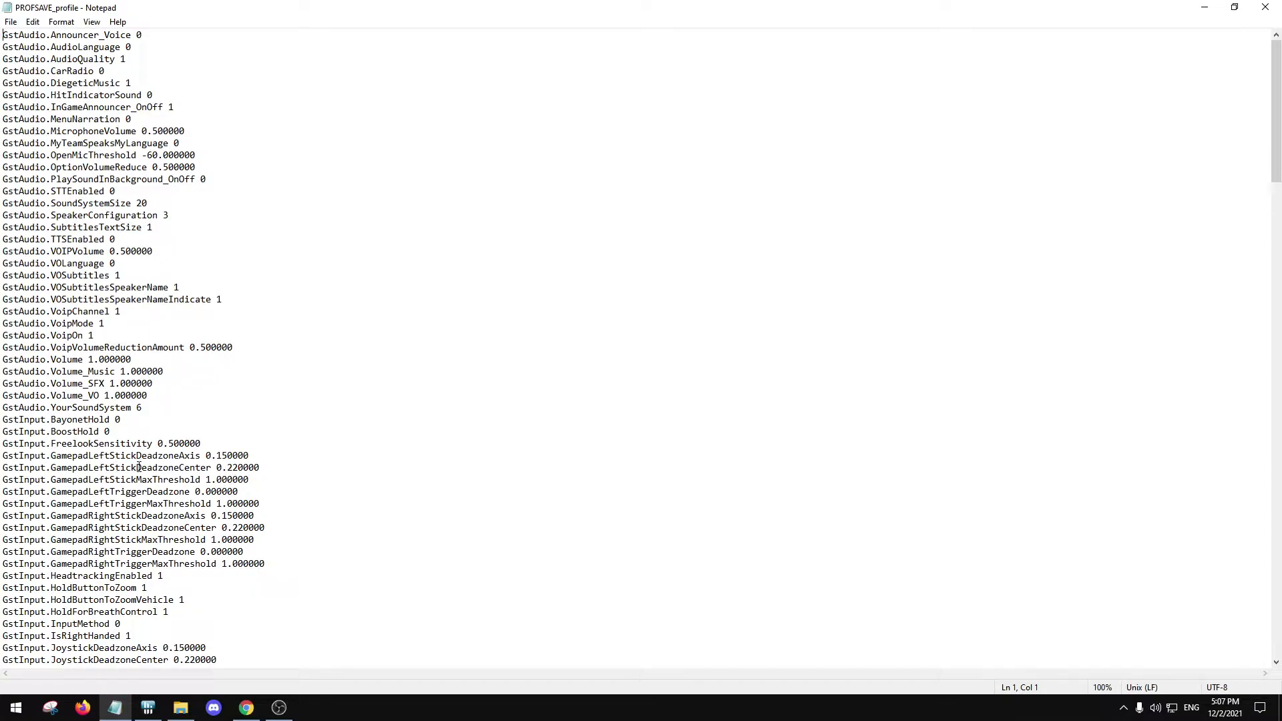
scroll(526, 450, "down", 2)
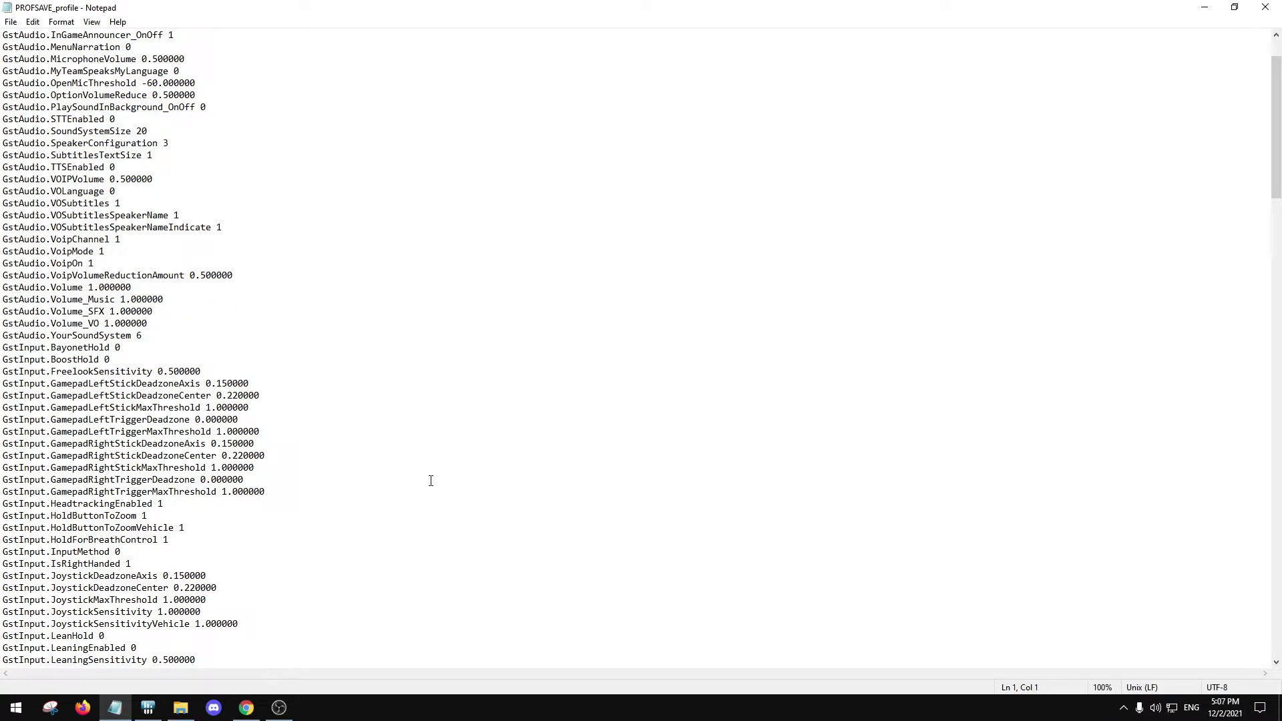
scroll(367, 542, "down", 2)
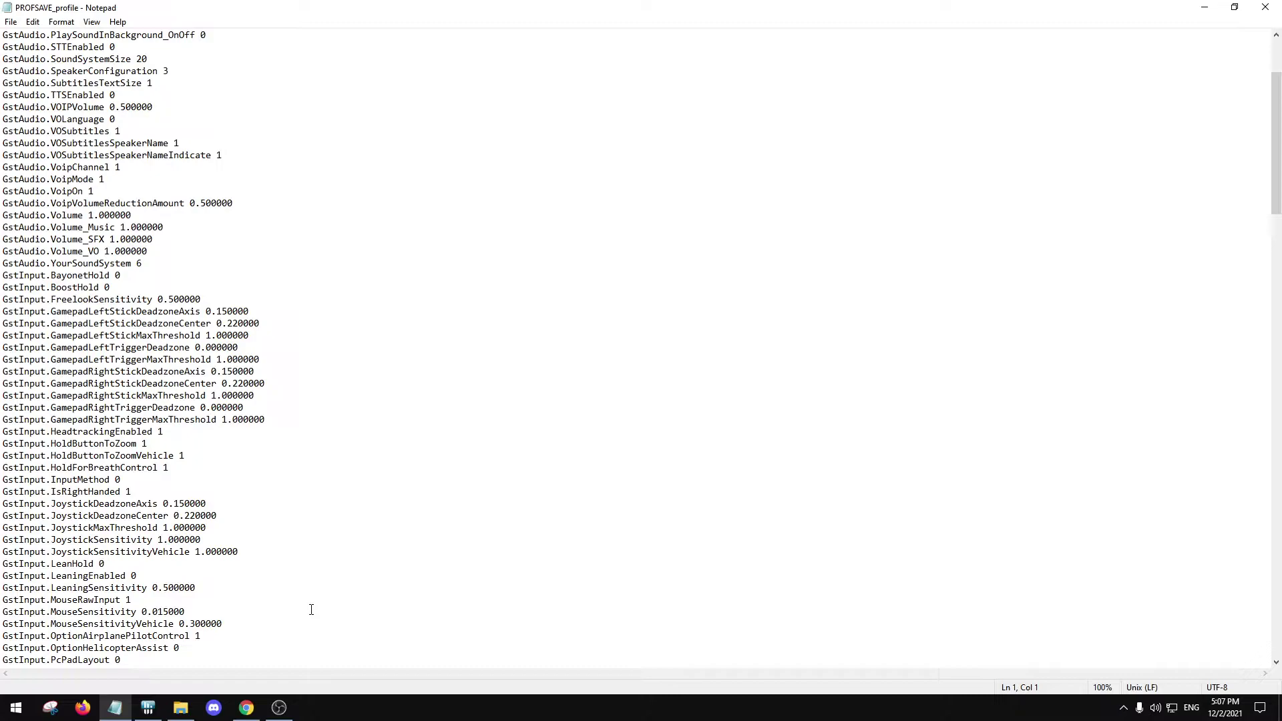
scroll(312, 609, "down", 20)
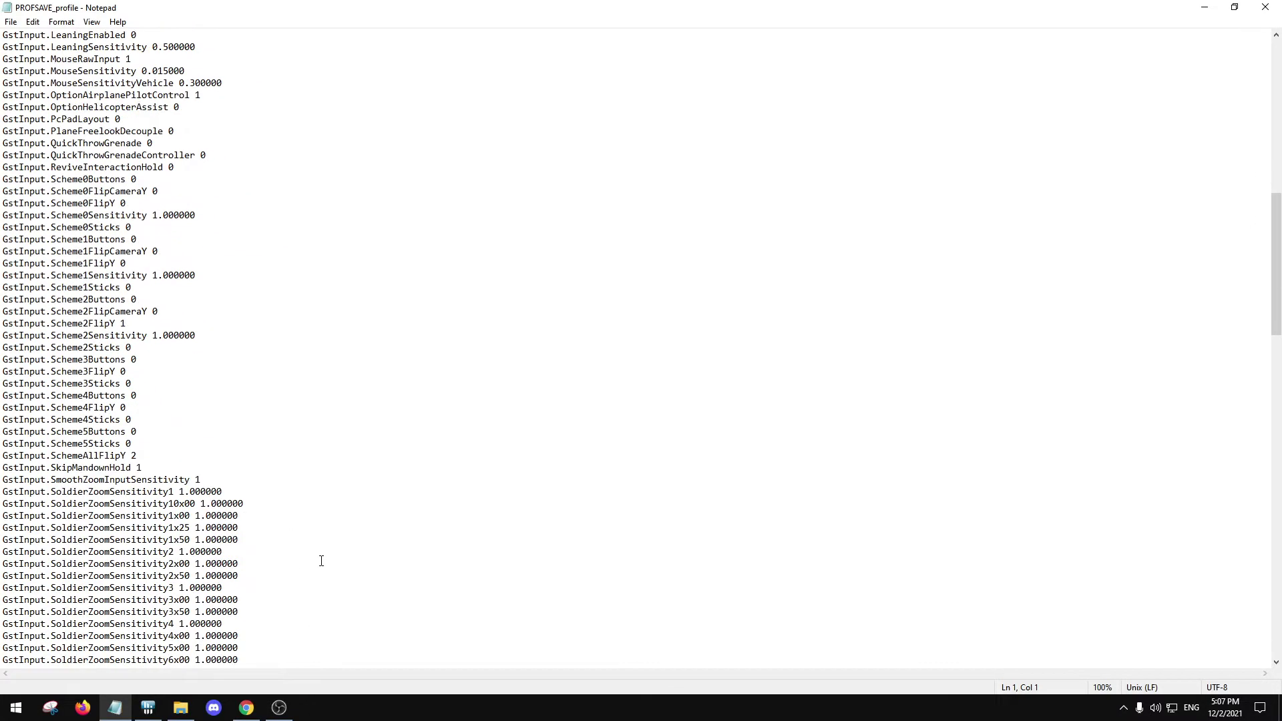
scroll(228, 574, "down", 7)
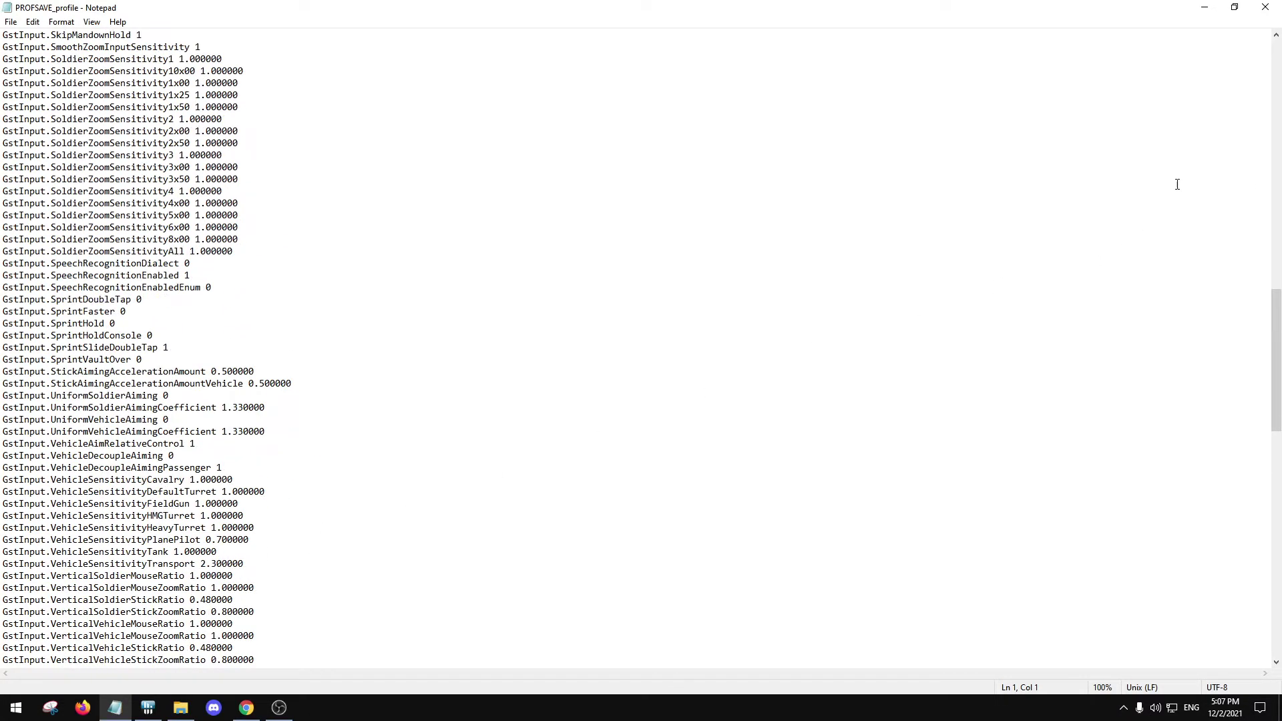
left_click(1265, 6)
View the binary PROFSAVE file maximized in Notepad, close it, and reopen PROFSAVE_profile with Notepad.
double_click(242, 83)
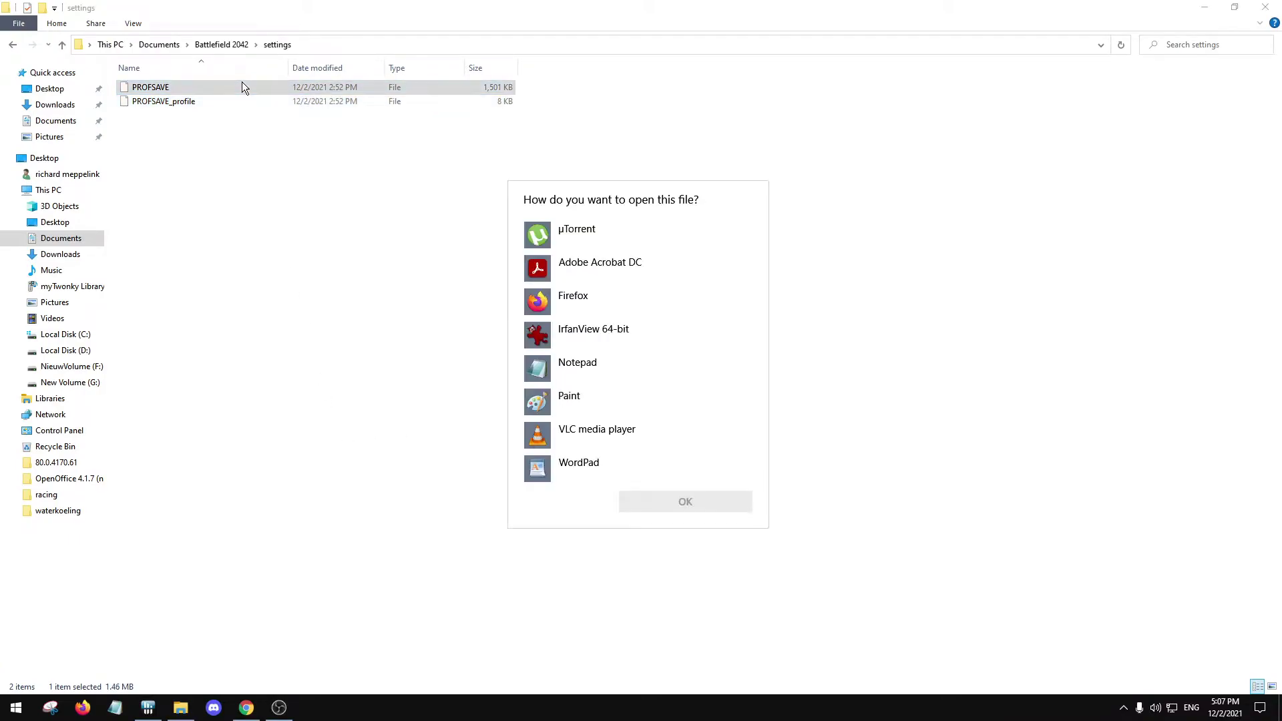
left_click(610, 381)
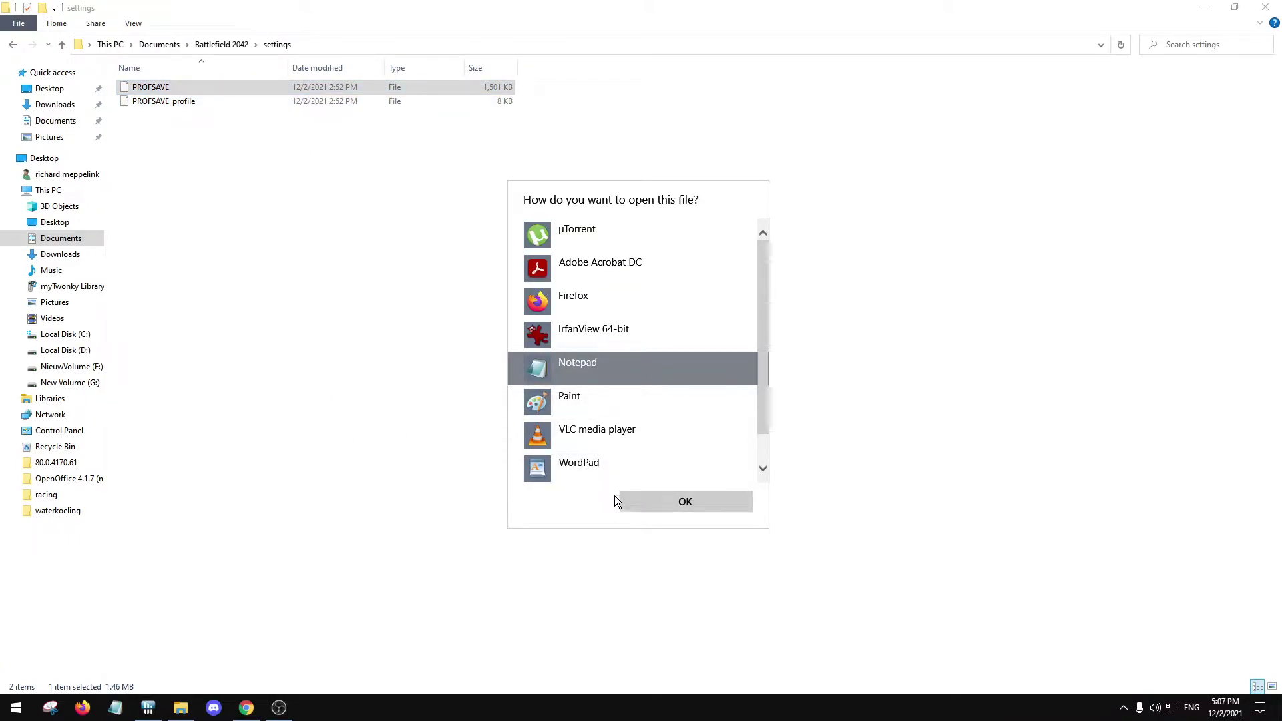
left_click(623, 500)
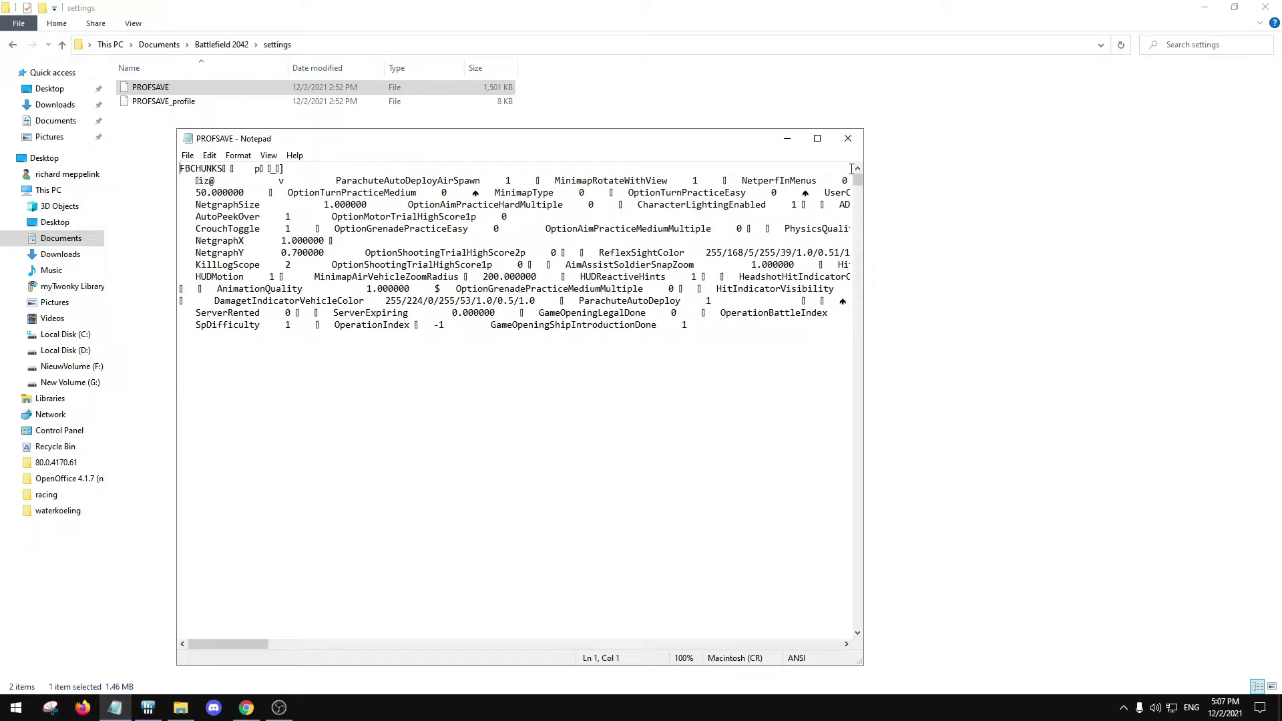
left_click(818, 138)
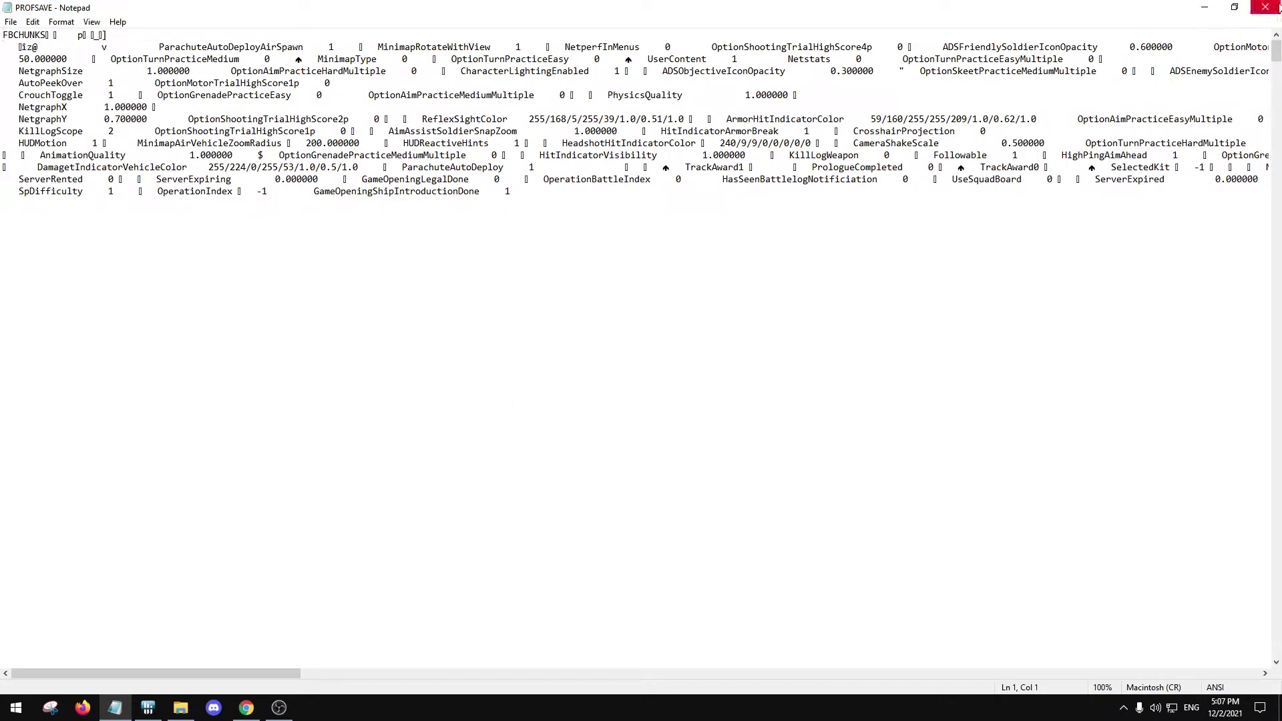
left_click(1266, 7)
double_click(339, 102)
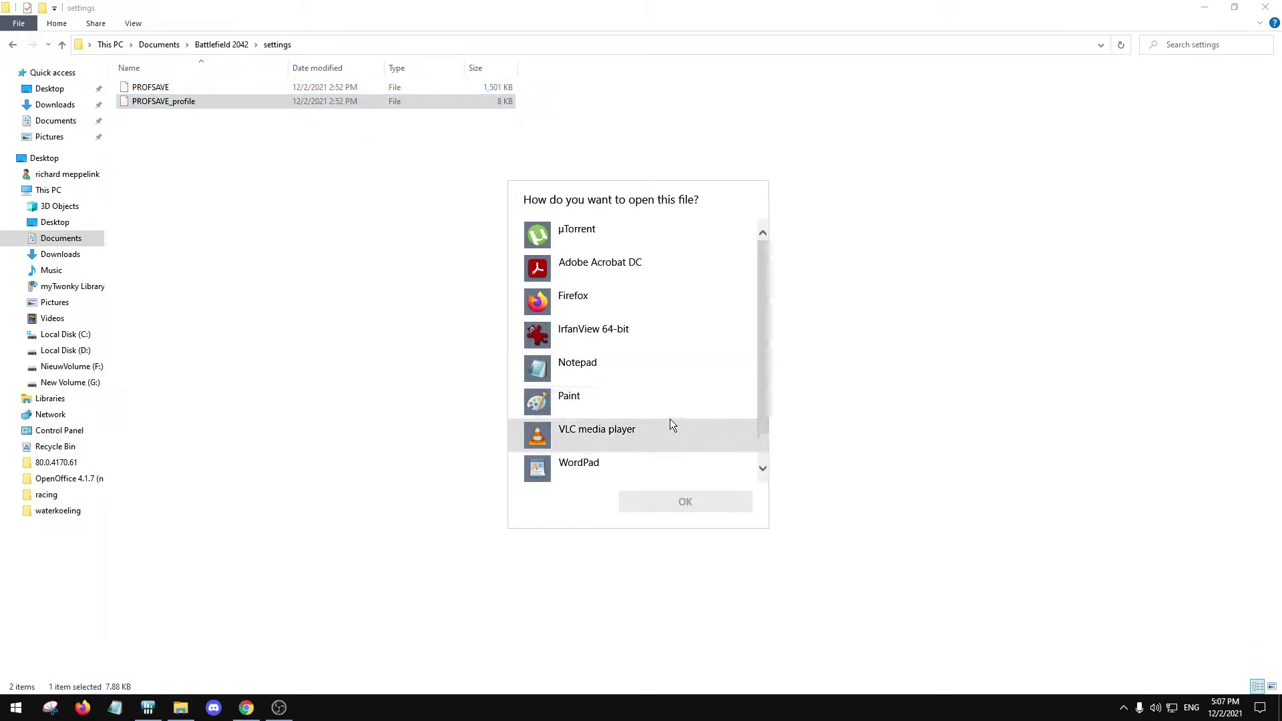
left_click(646, 375)
left_click(663, 498)
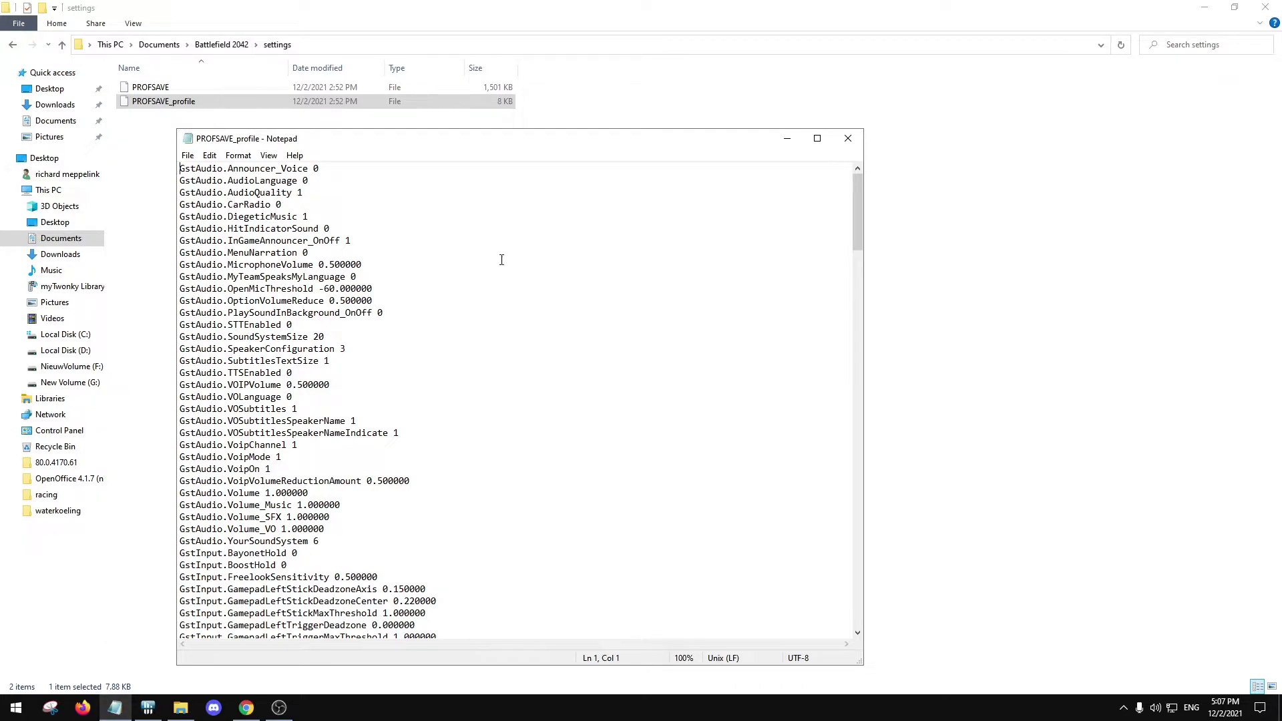
left_click_drag(493, 143, 490, 127)
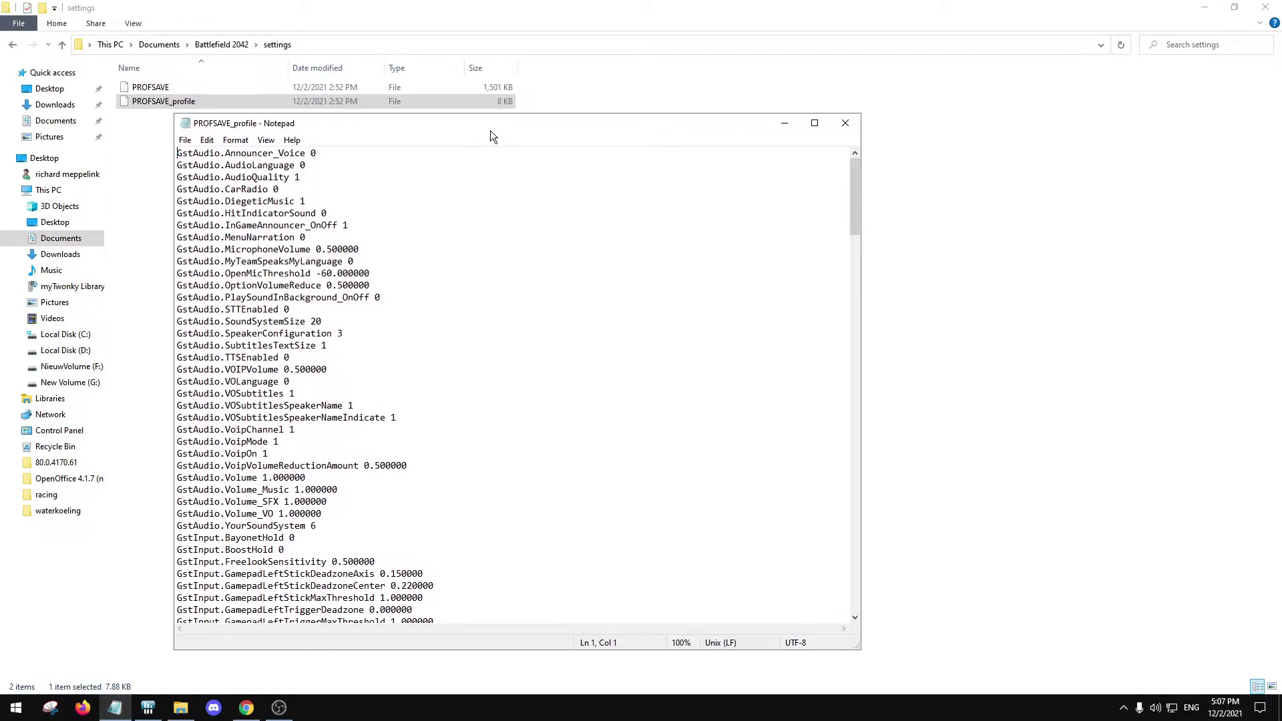
scroll(478, 369, "down", 7)
scroll(478, 369, "down", 20)
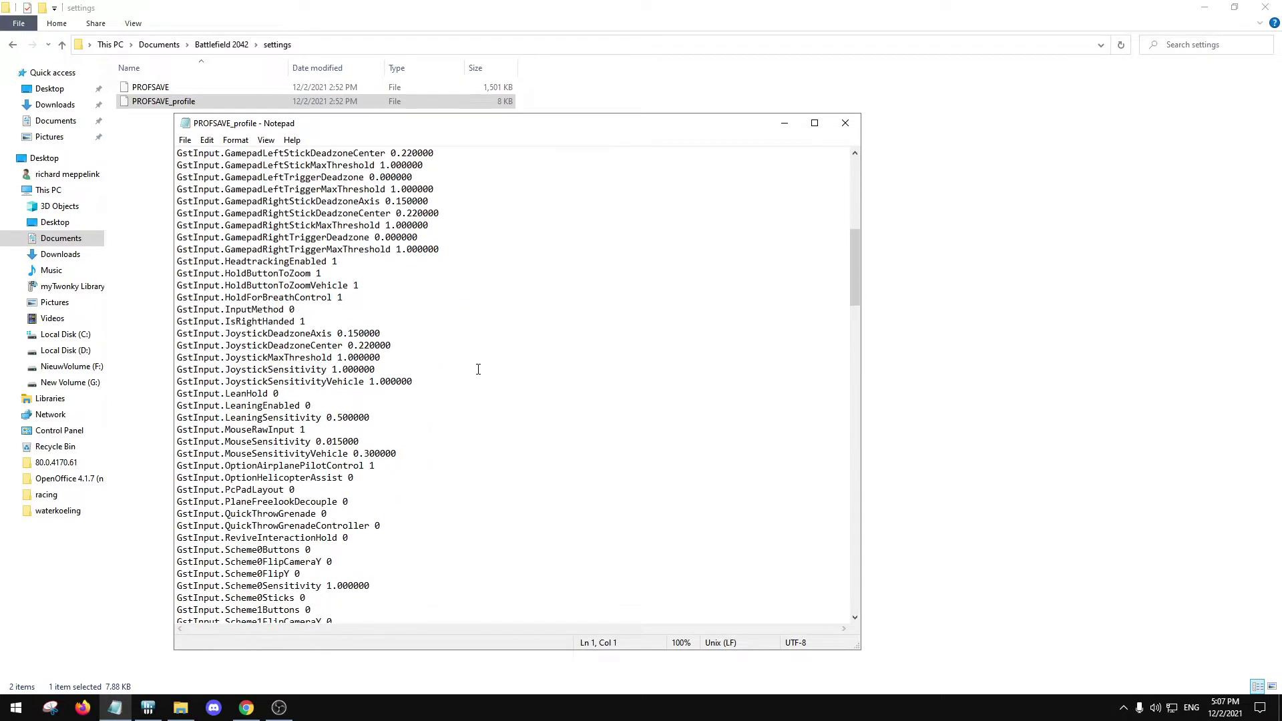
scroll(476, 372, "down", 2)
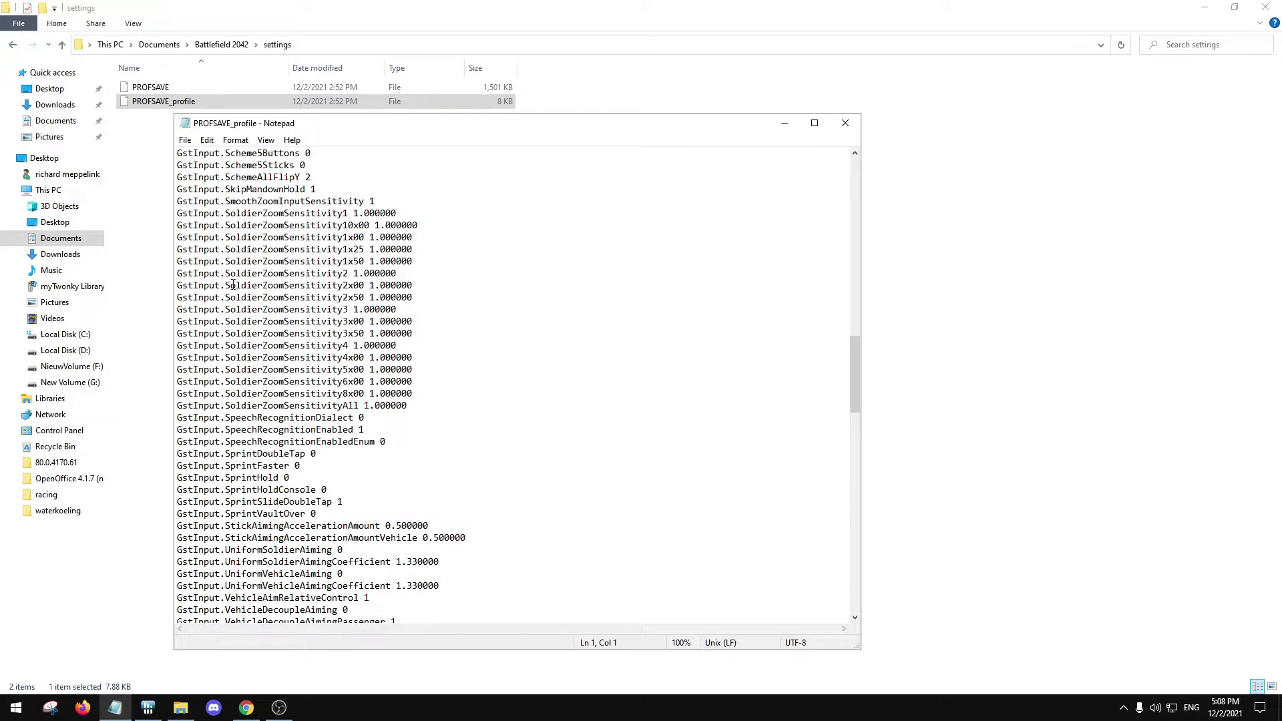
scroll(233, 285, "down", 20)
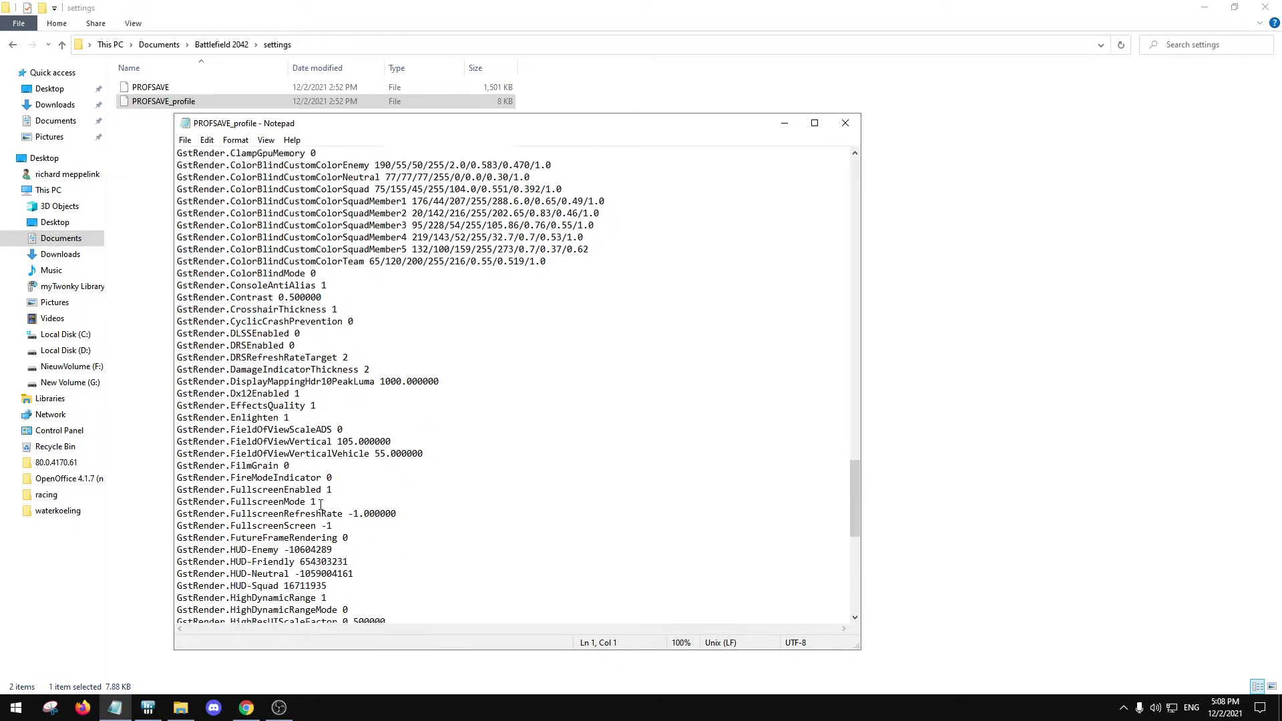
scroll(321, 505, "down", 1)
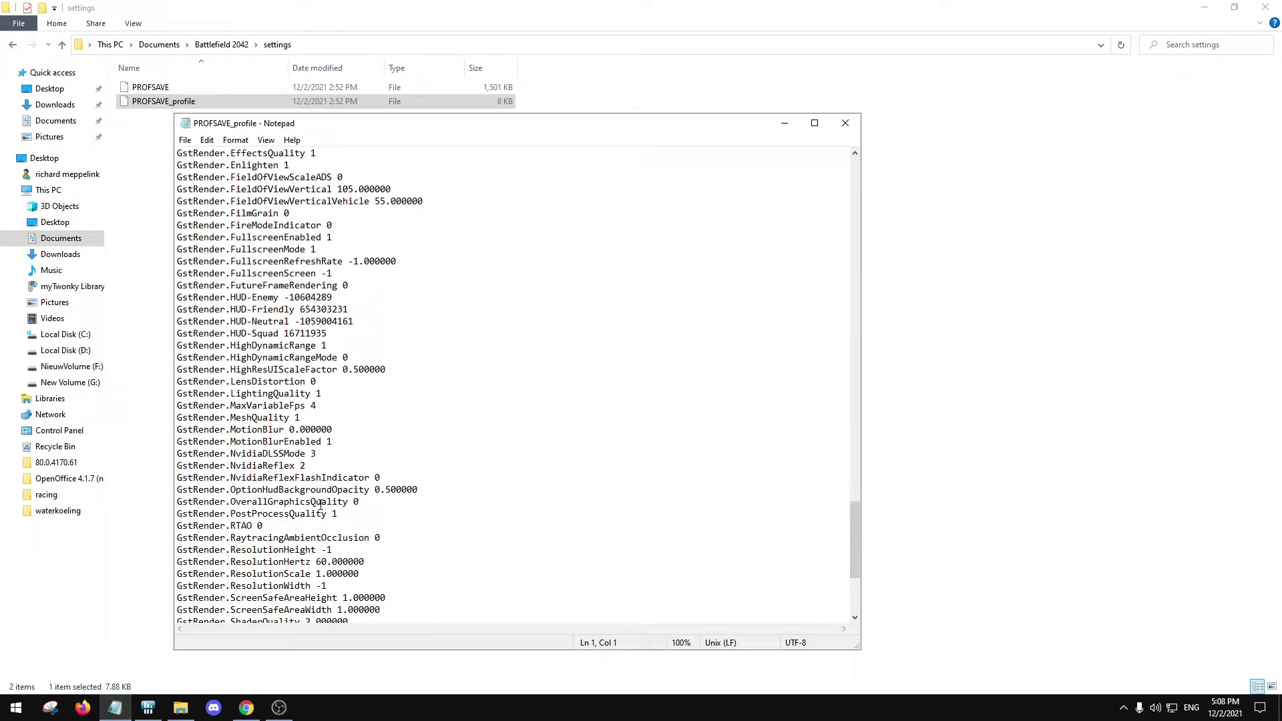
scroll(369, 523, "down", 3)
scroll(369, 524, "down", 3)
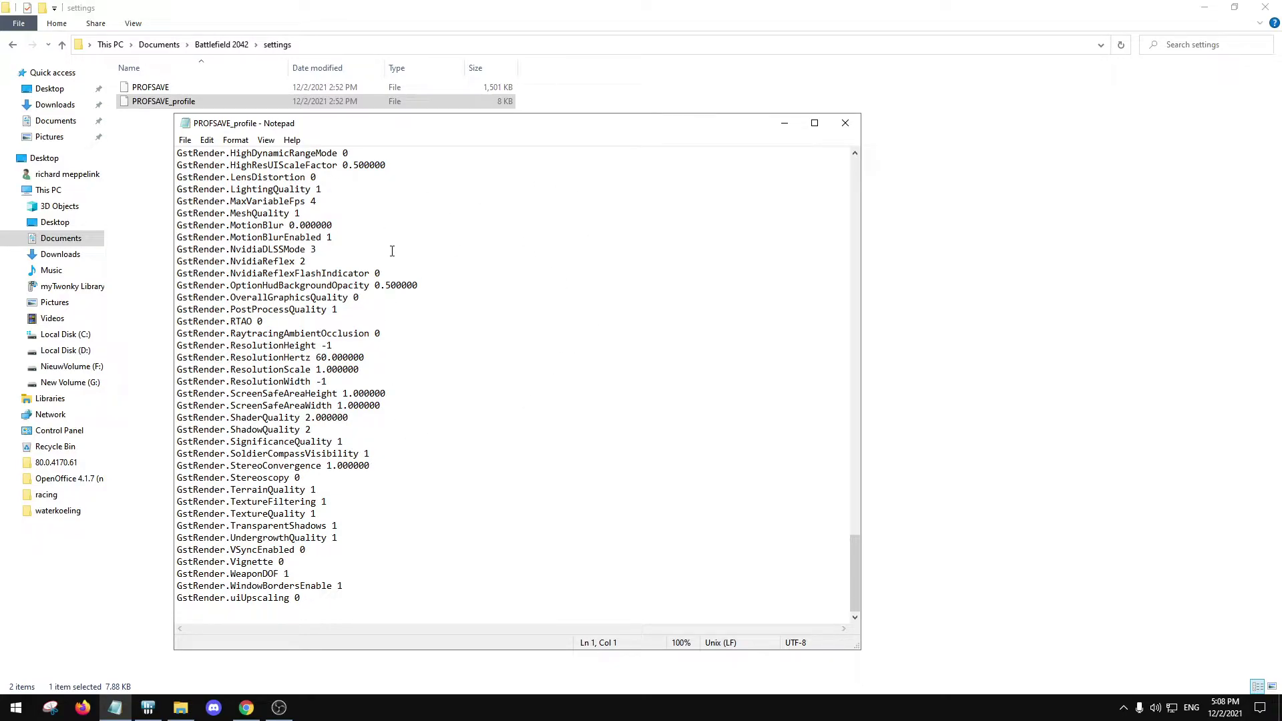
left_click(845, 123)
key("Return")
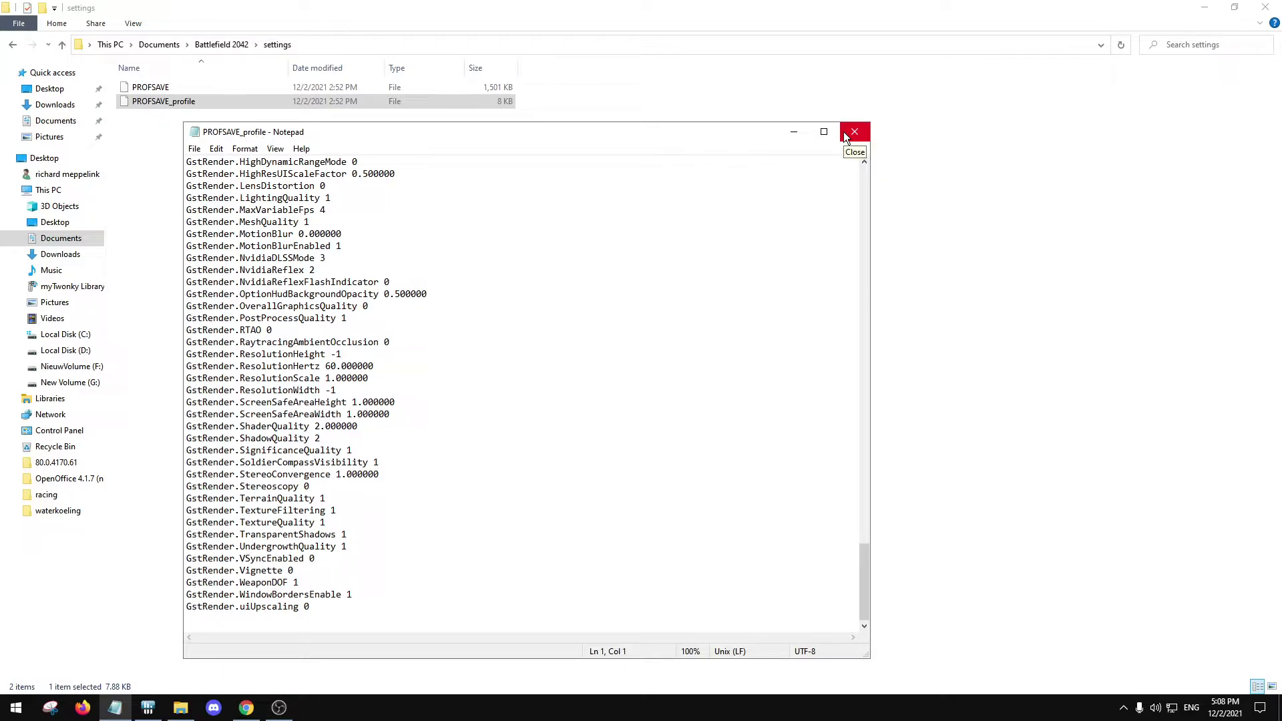
scroll(437, 401, "up", 20)
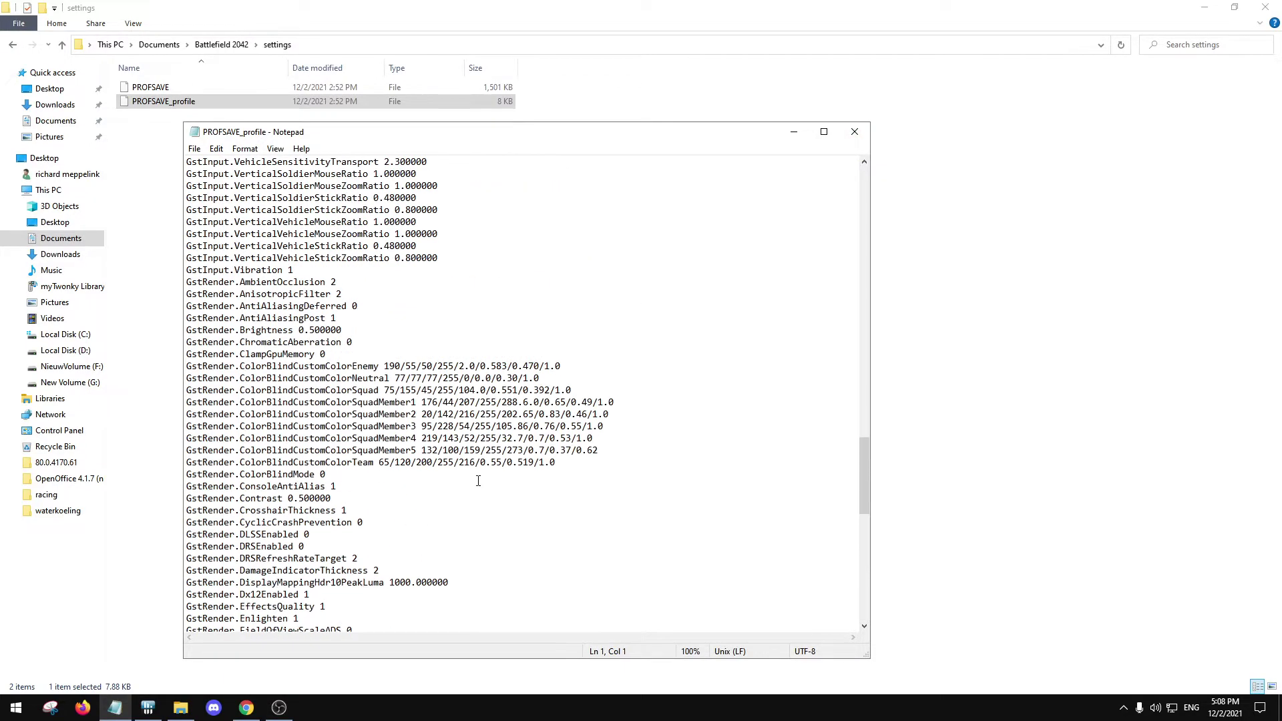
scroll(288, 448, "down", 6)
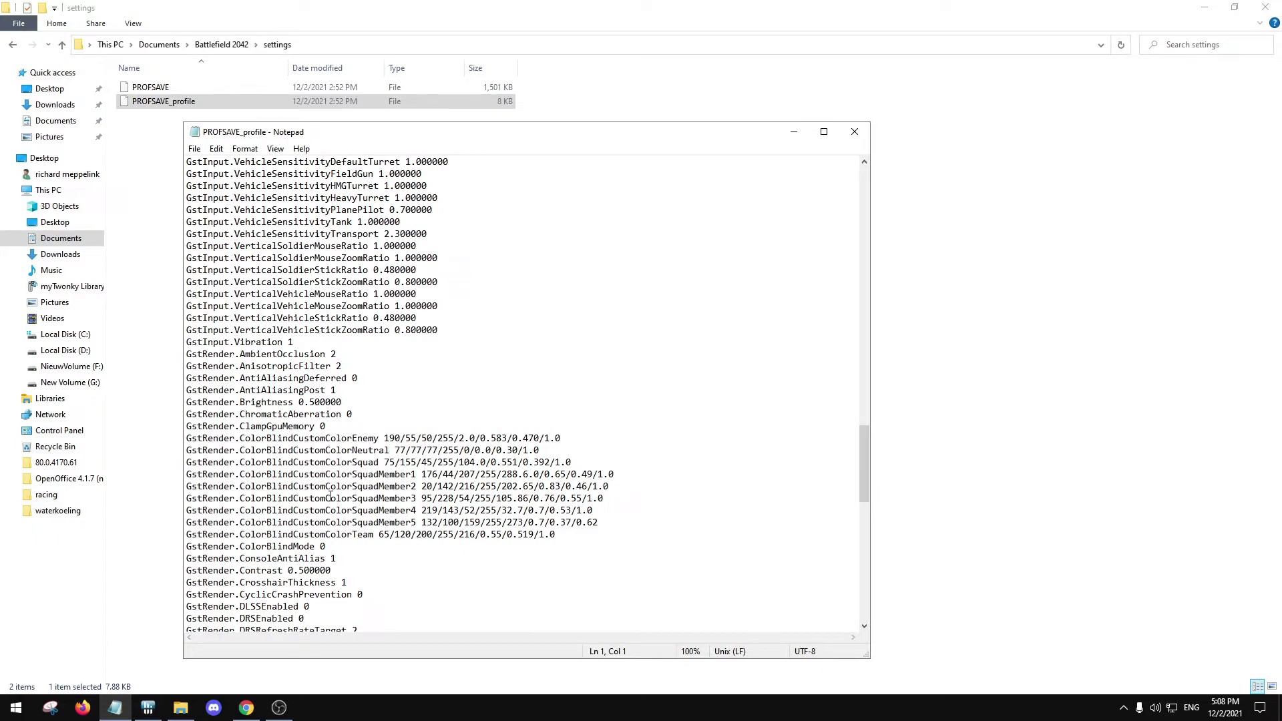
Close the unedited PROFSAVE_profile and open it again in Notepad via the open-with dialog.
left_click(854, 132)
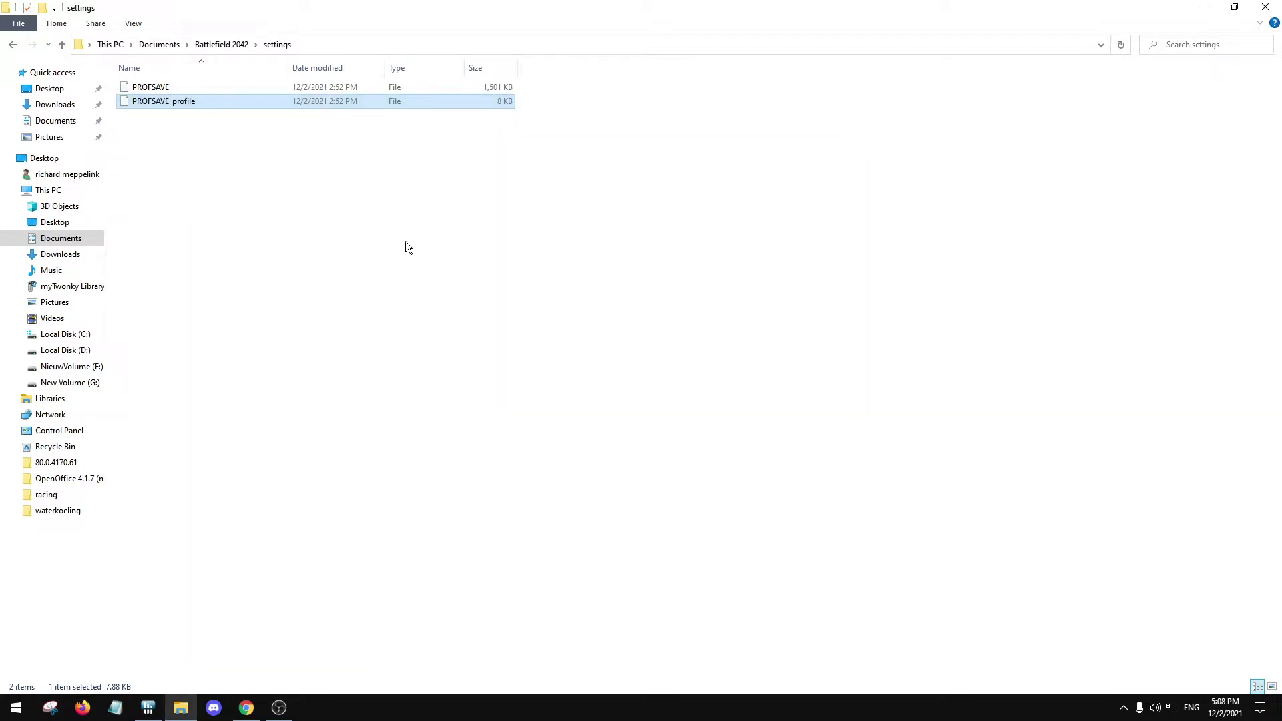
right_click(334, 98)
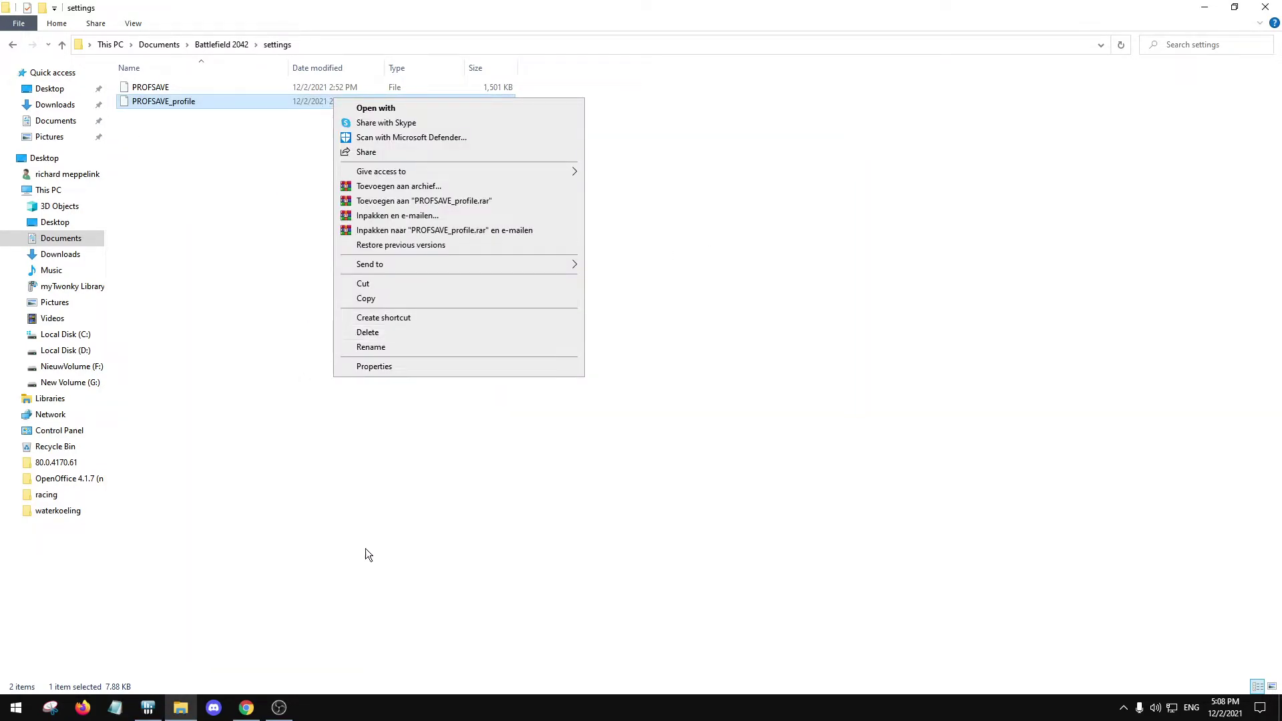
left_click(394, 468)
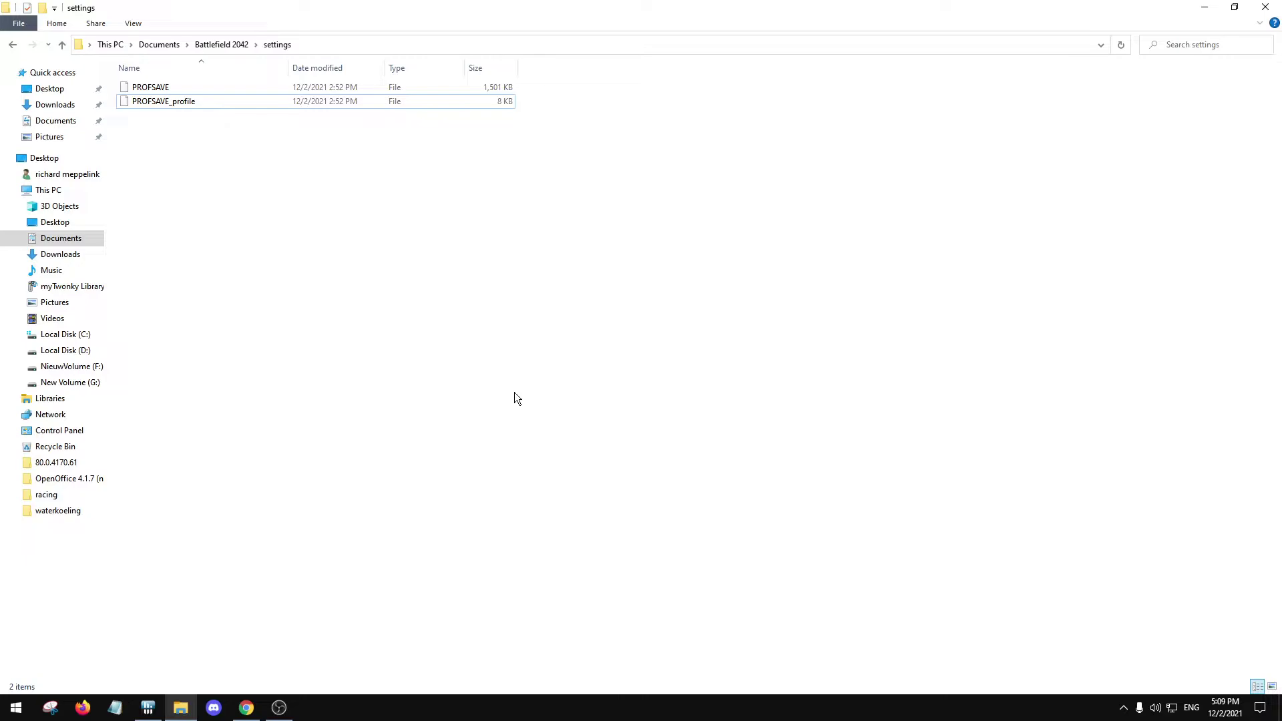
double_click(331, 100)
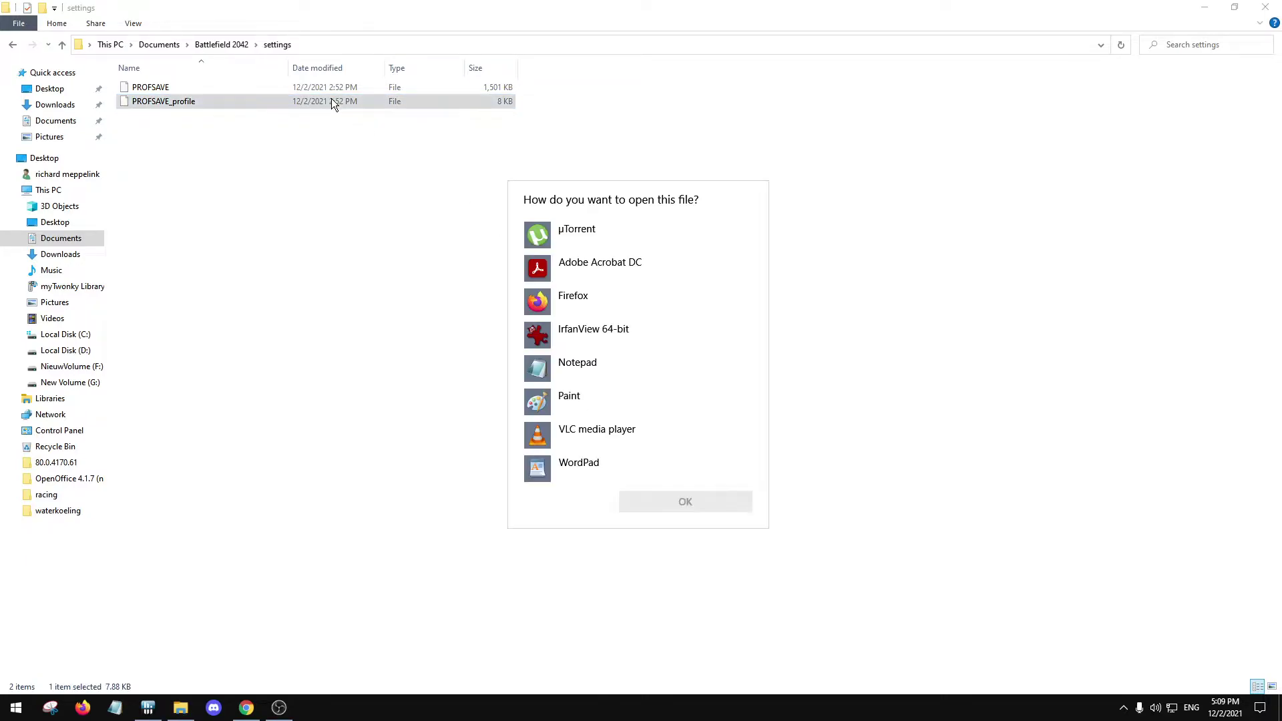
left_click(627, 374)
left_click(659, 501)
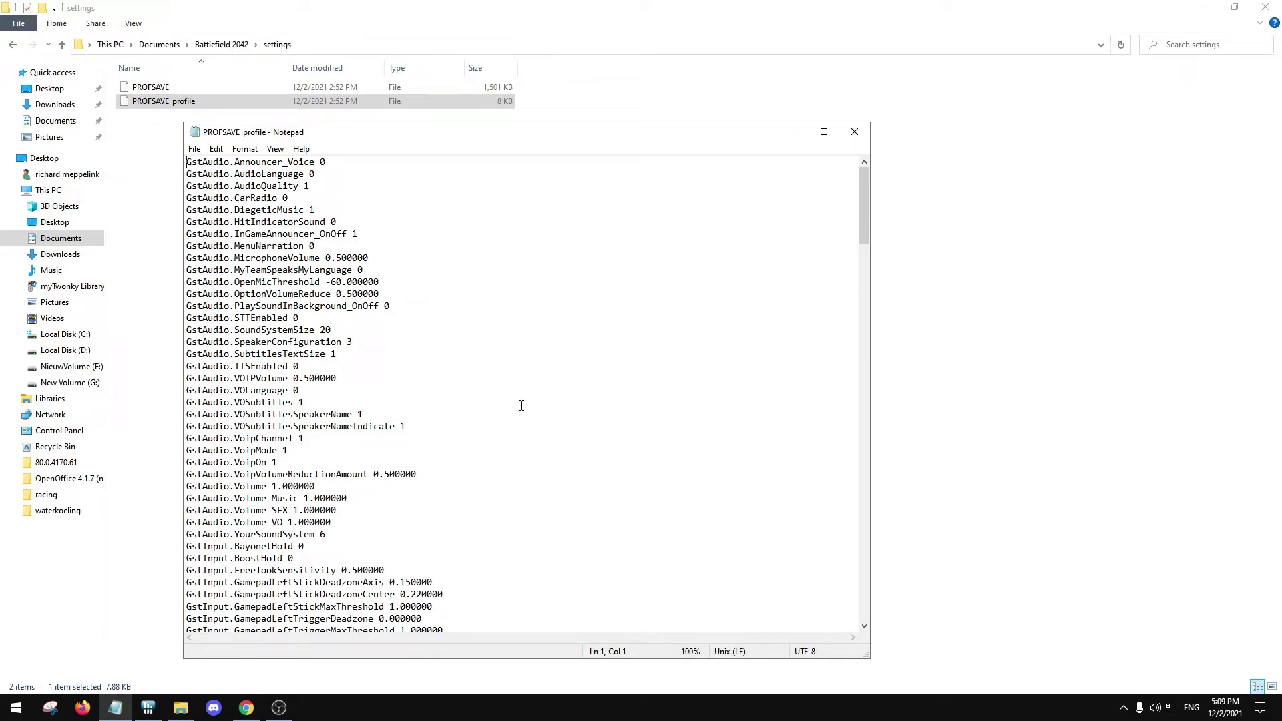
Scroll PROFSAVE_profile down to the GstRender entries showing Dx12Enabled 1 and EffectsQuality 1.
left_click_drag(575, 143, 540, 132)
scroll(486, 463, "down", 5)
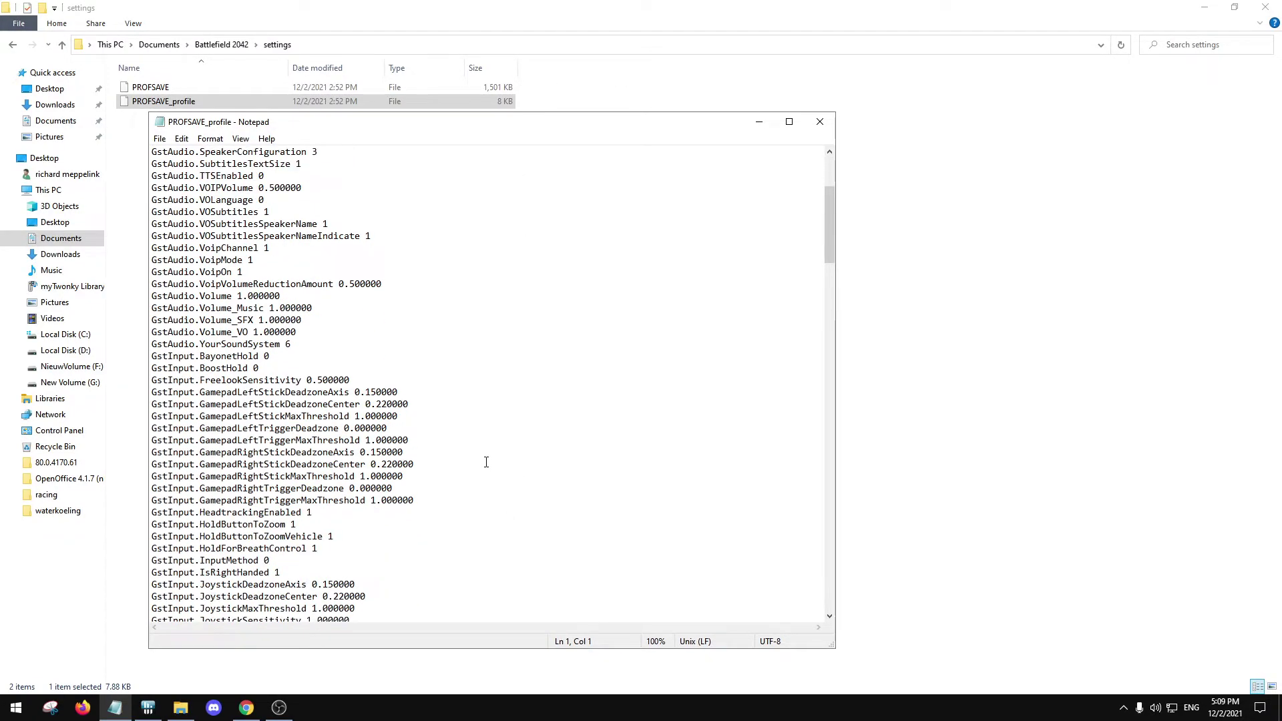
scroll(486, 462, "down", 4)
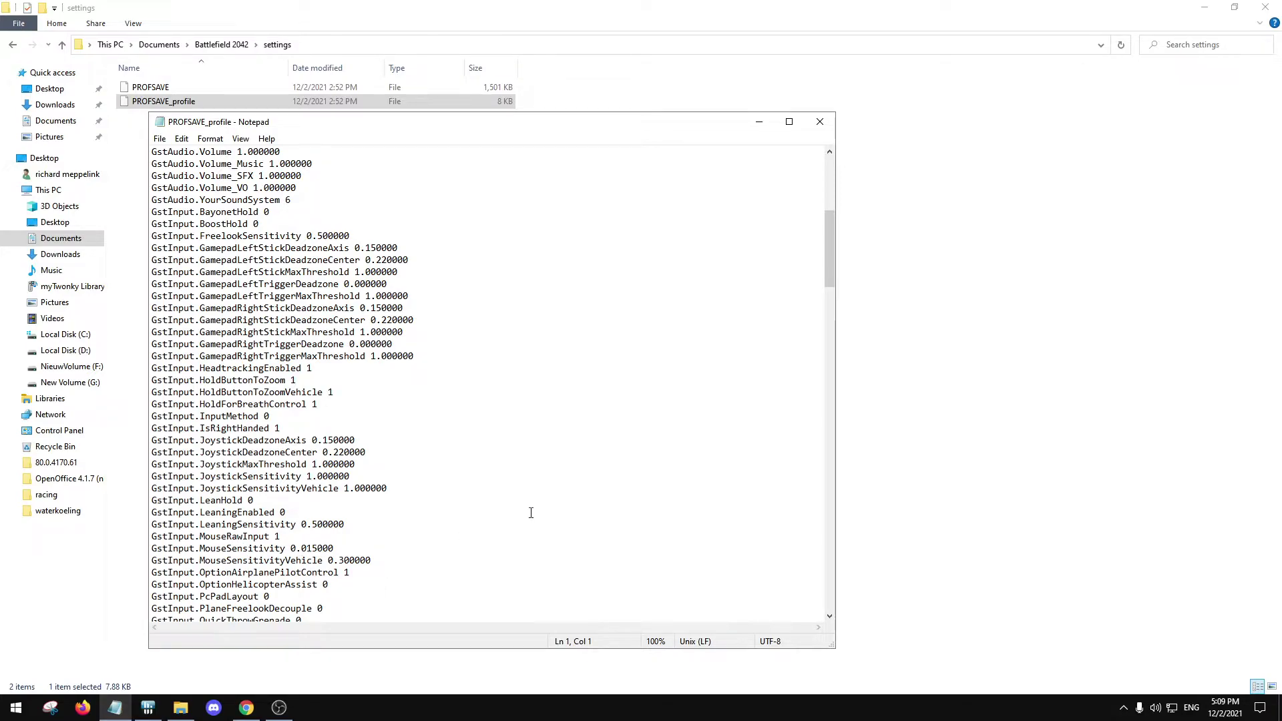
scroll(474, 537, "down", 7)
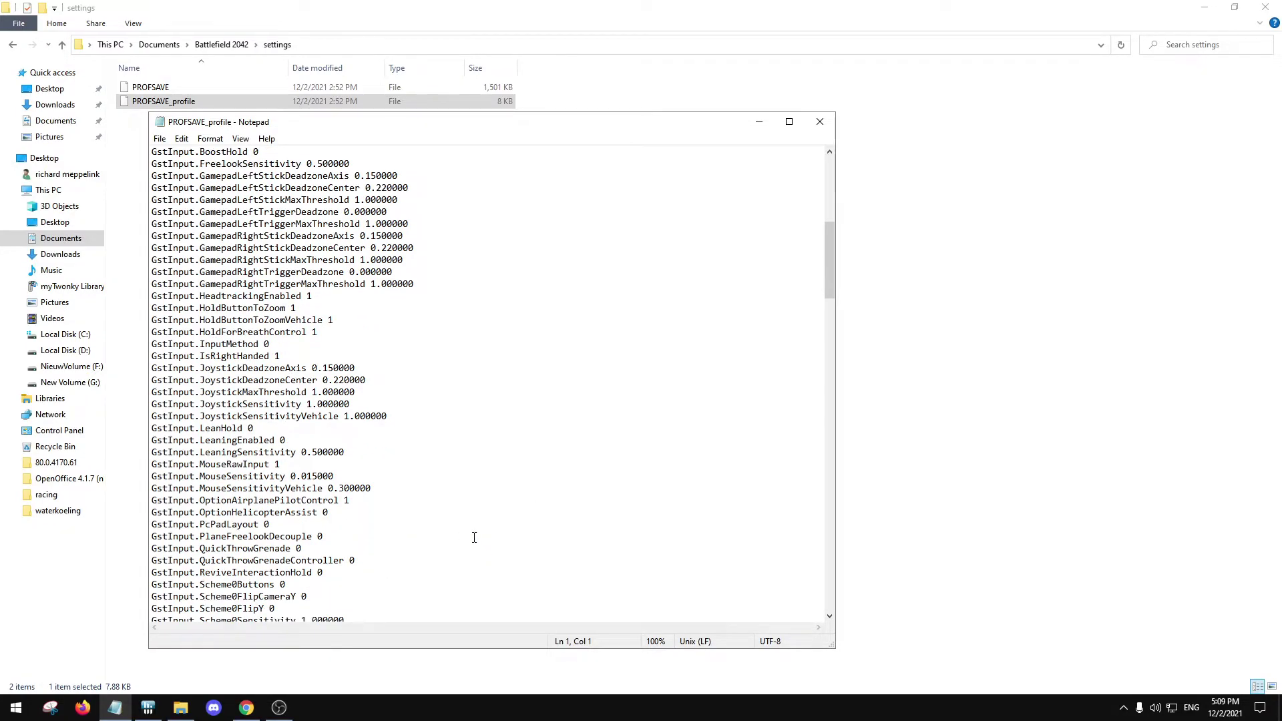
scroll(474, 538, "down", 20)
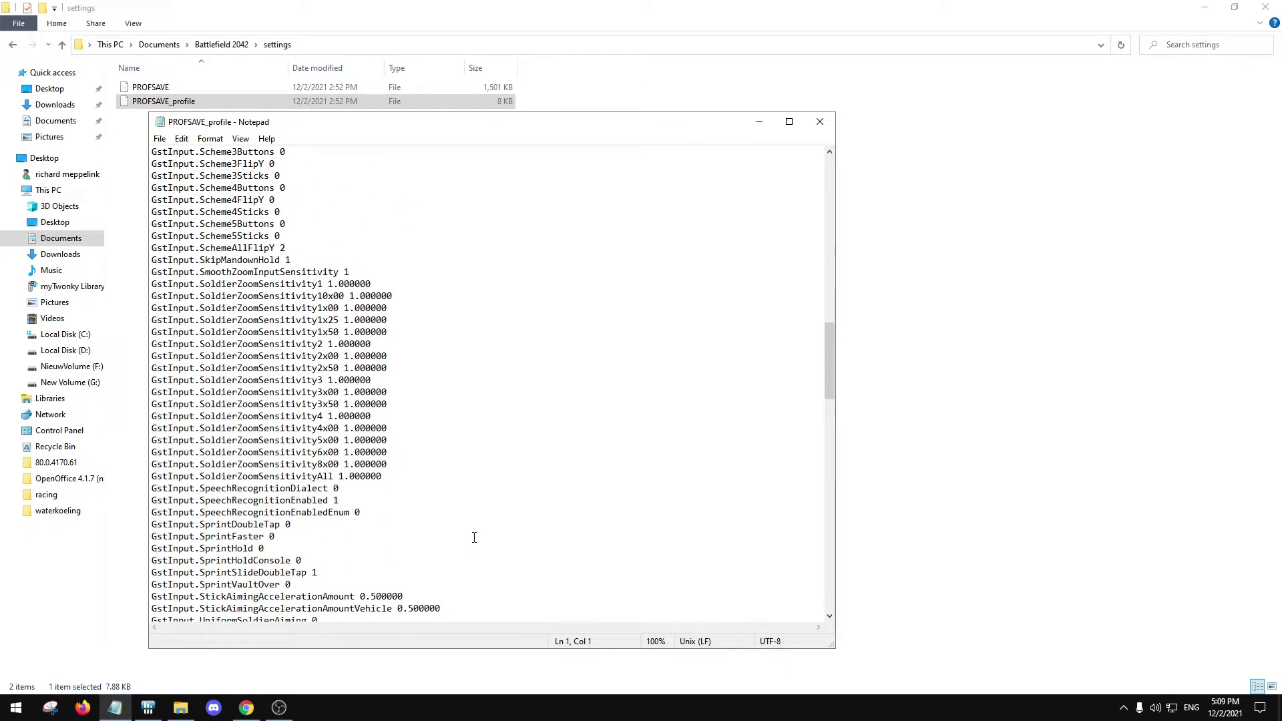
scroll(474, 537, "up", 20)
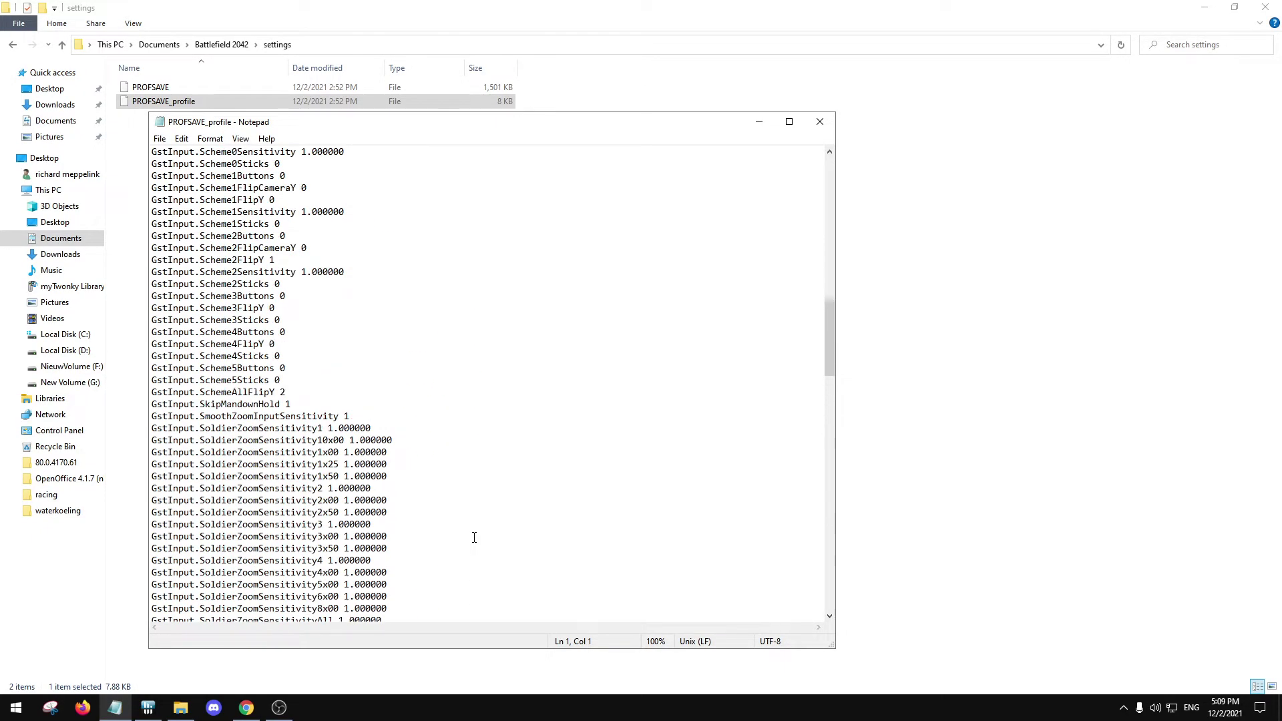
scroll(472, 535, "down", 10)
scroll(465, 518, "down", 7)
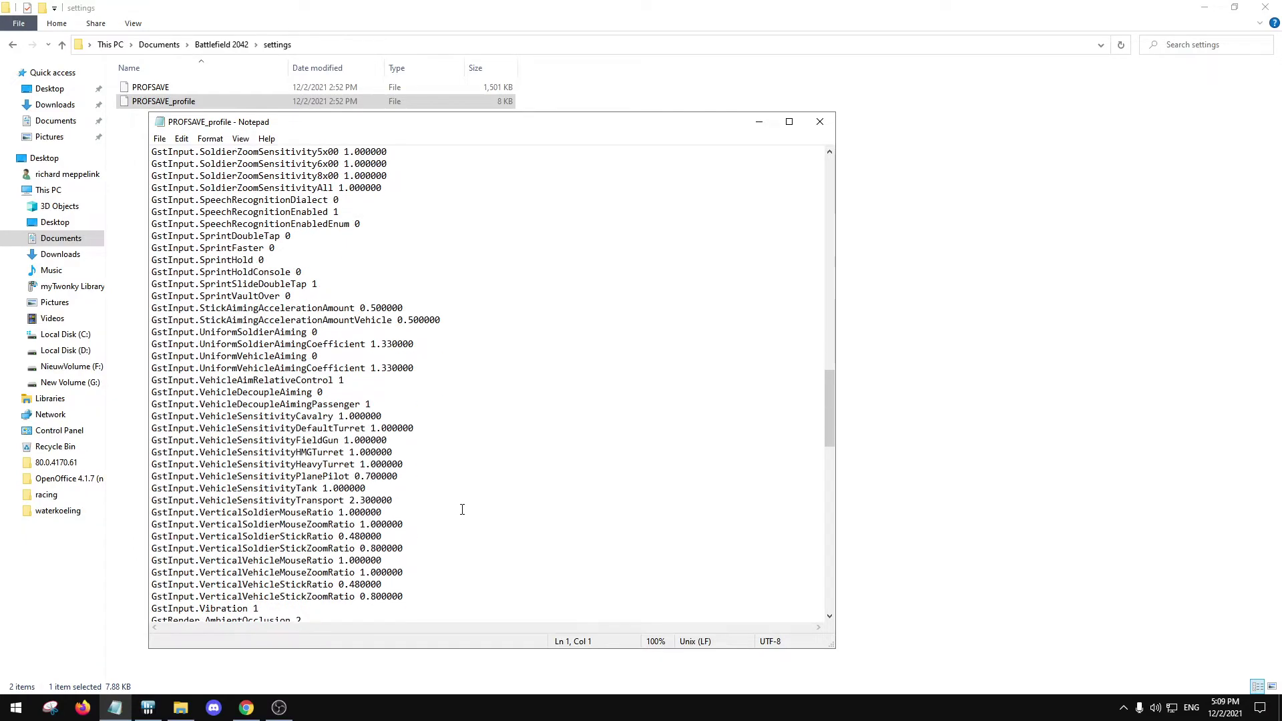
scroll(462, 511, "down", 2)
scroll(462, 510, "down", 3)
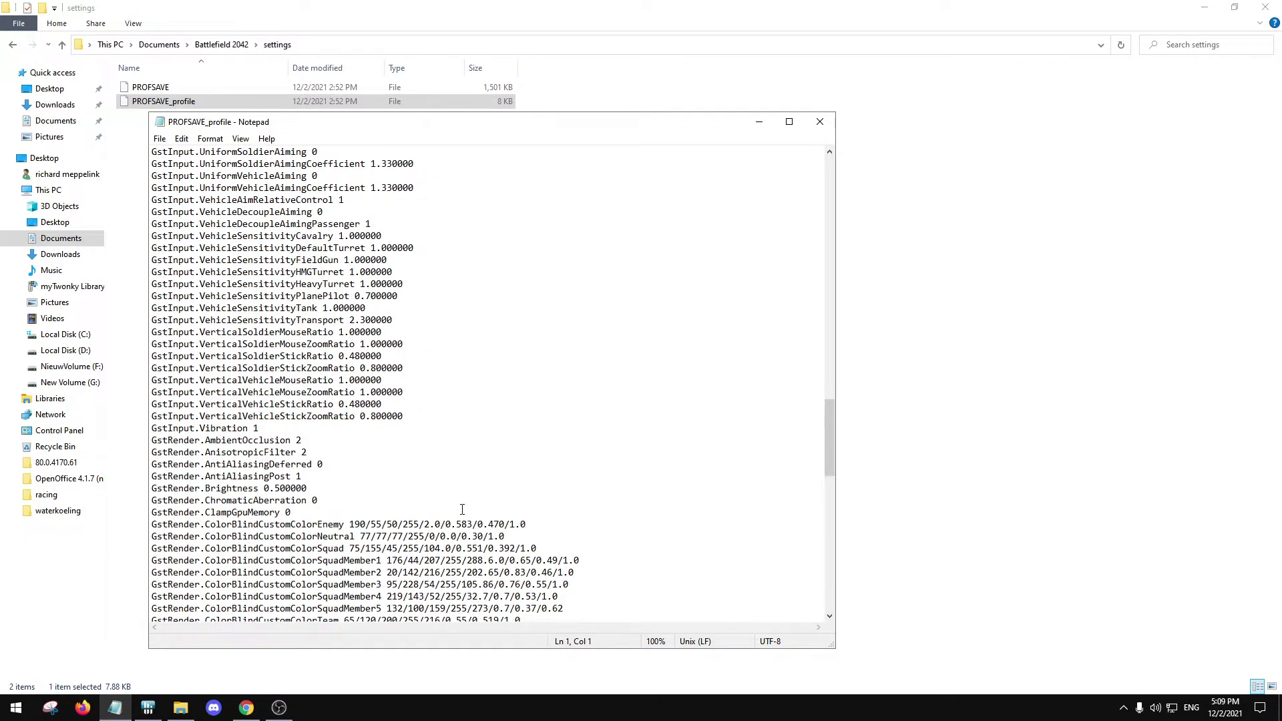
scroll(462, 509, "down", 5)
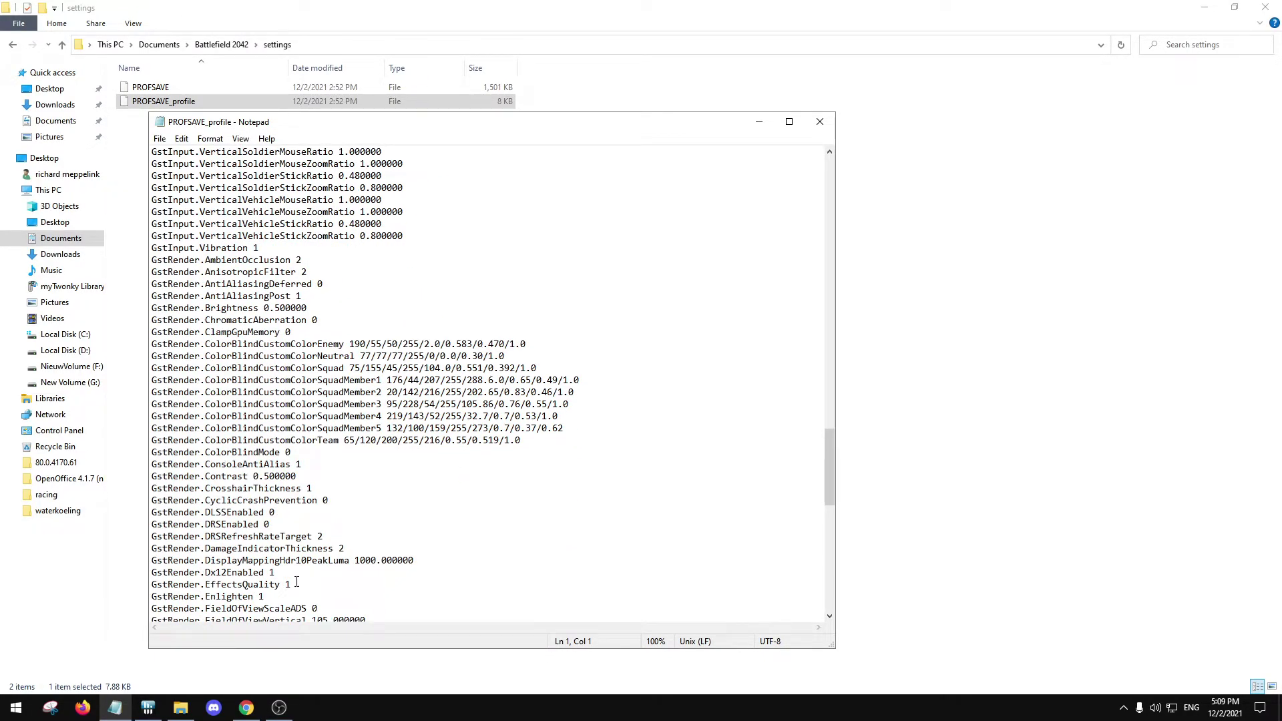
Highlight the GstRender.Dx12Enabled 1 line to verify it, then close Notepad without saving.
left_click_drag(156, 573, 277, 573)
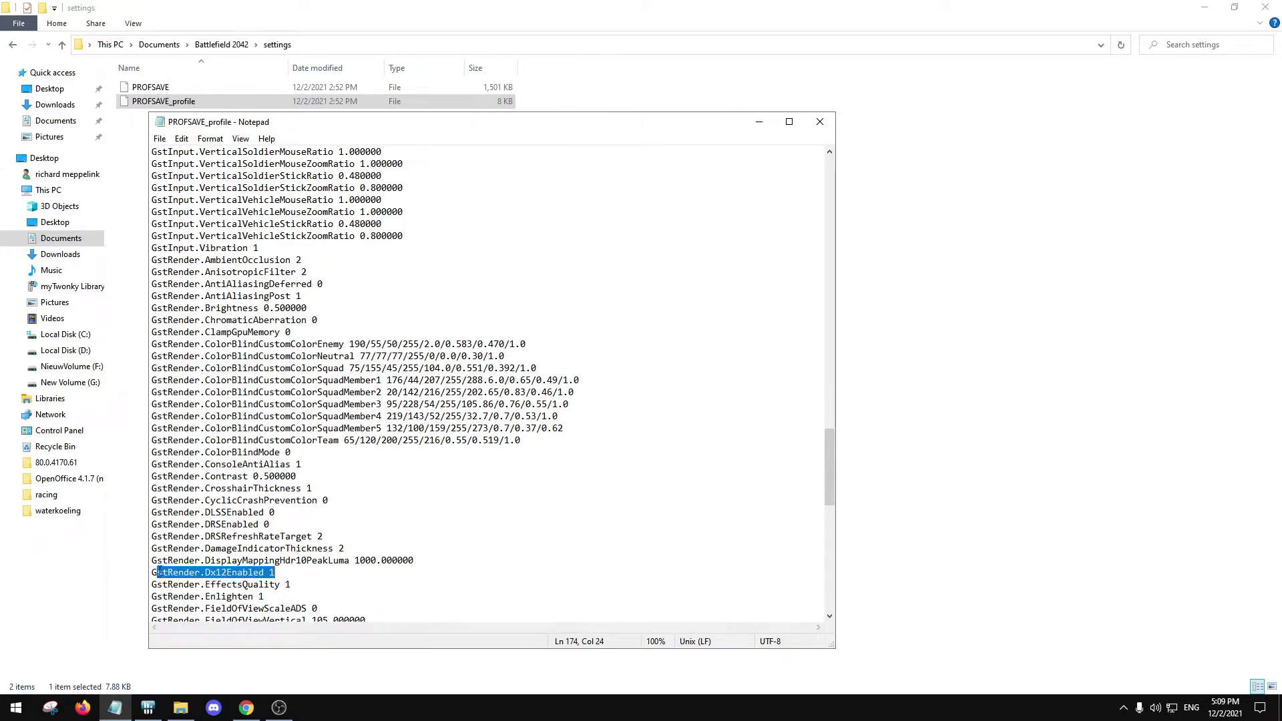
left_click_drag(152, 572, 276, 574)
left_click(276, 572)
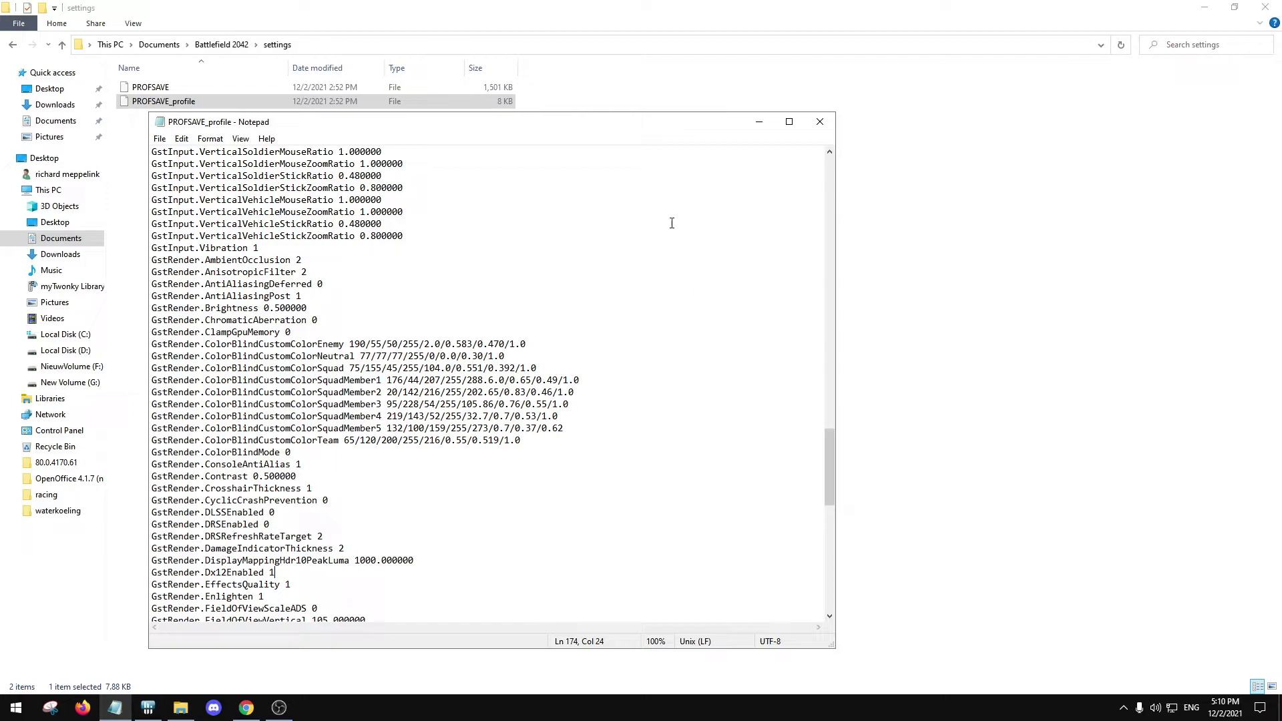
mouse_move(534, 125)
left_mouse_down()
mouse_move(531, 151)
mouse_move(530, 126)
left_mouse_up()
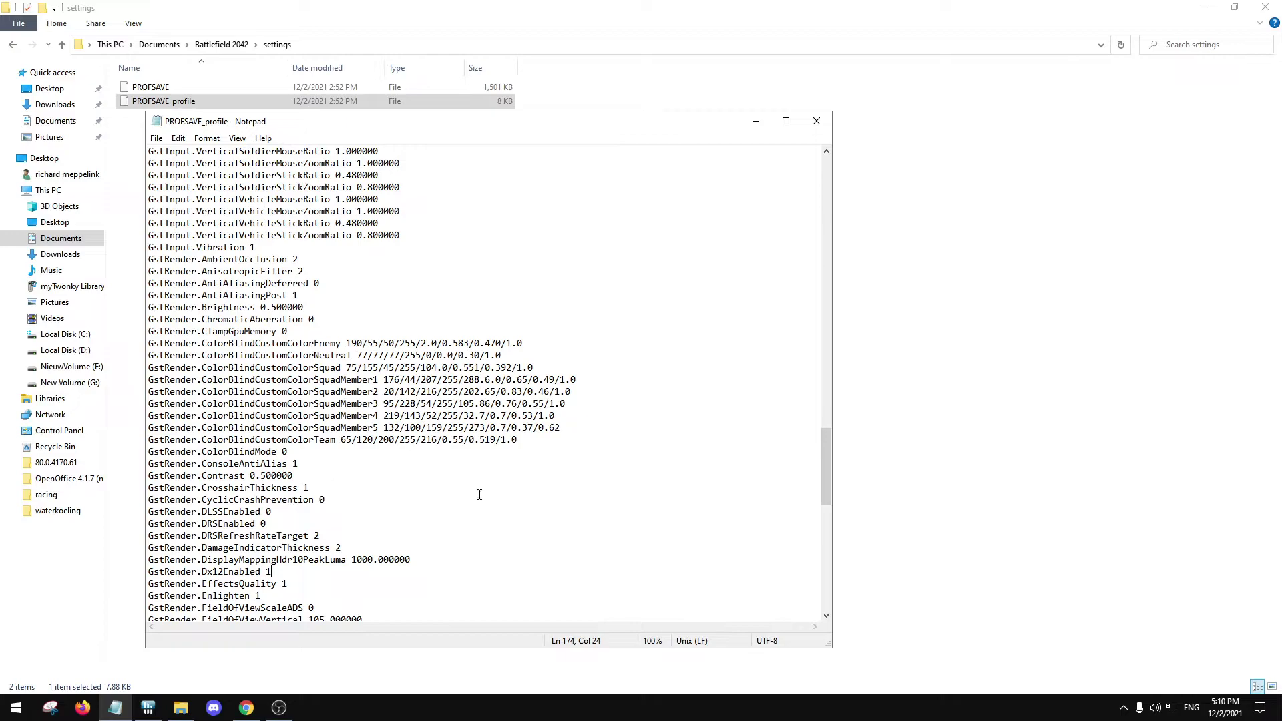
left_click_drag(535, 124, 499, 126)
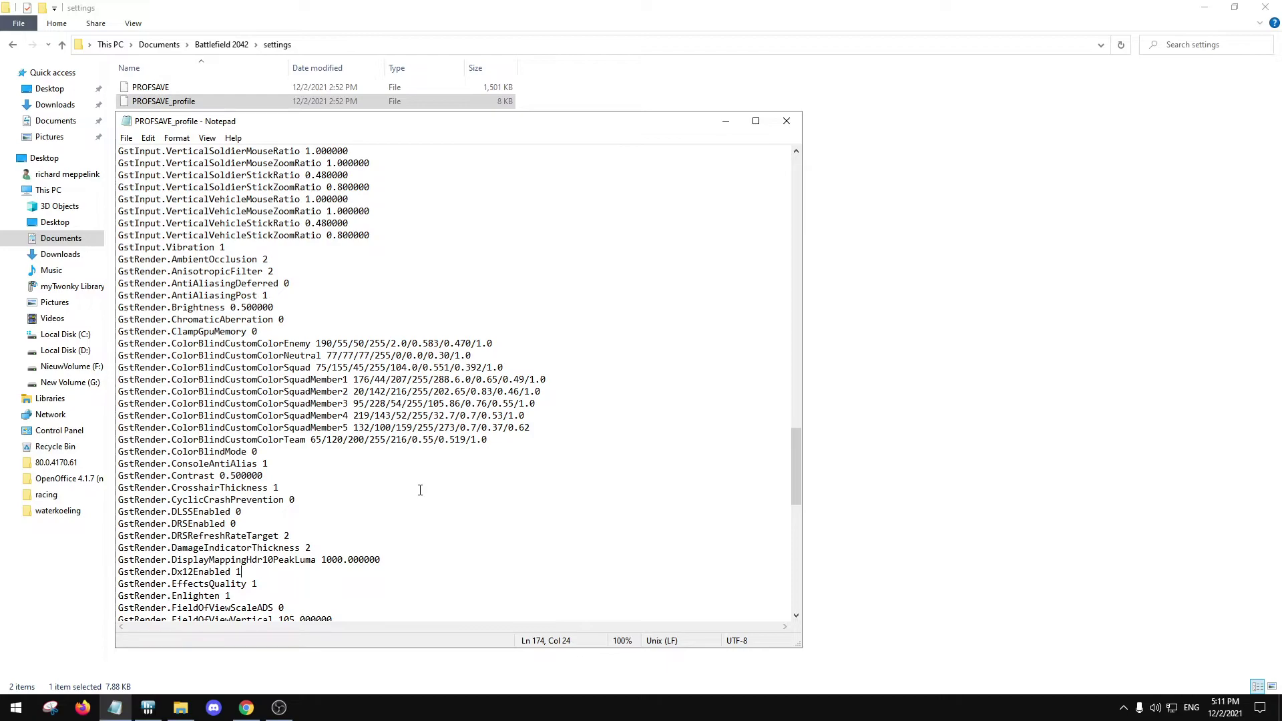
left_click(786, 121)
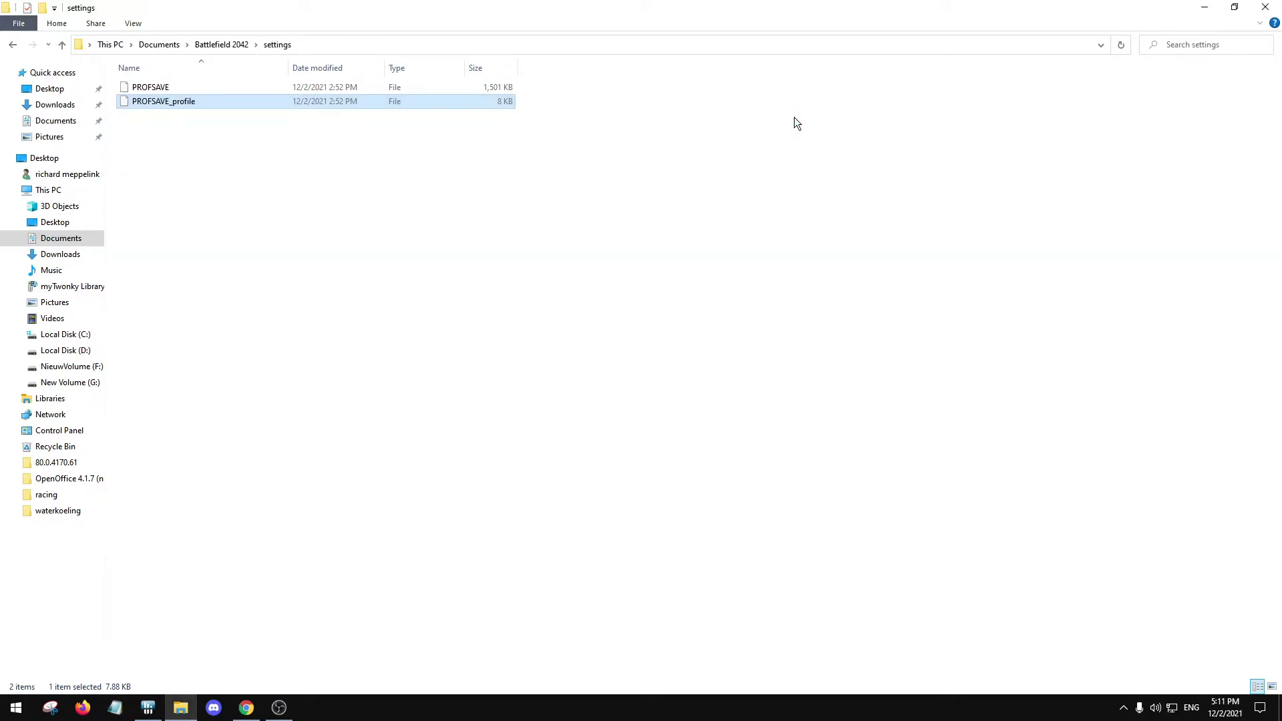
Close File Explorer and launch NVIDIA Control Panel from the desktop's right-click menu.
left_click(1266, 7)
right_click(752, 263)
left_click(844, 356)
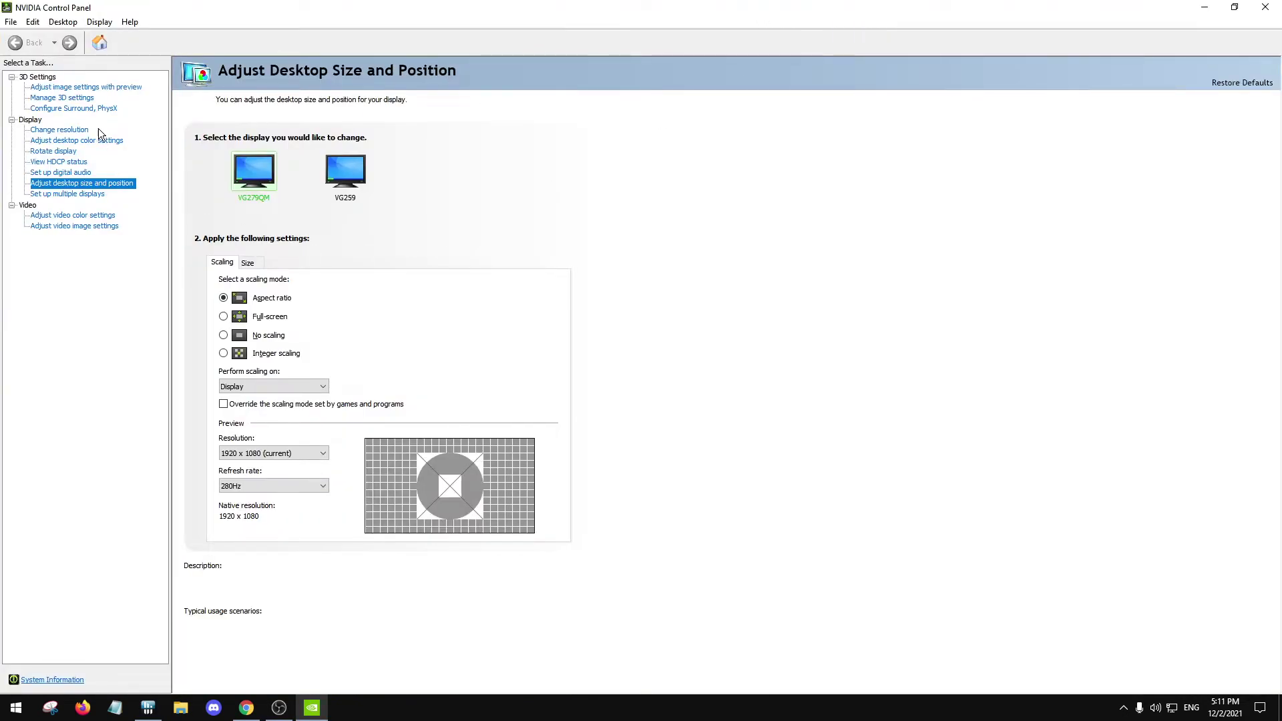
In Manage 3D settings, scroll the Global Settings list and select Shader Cache Size.
left_click(70, 109)
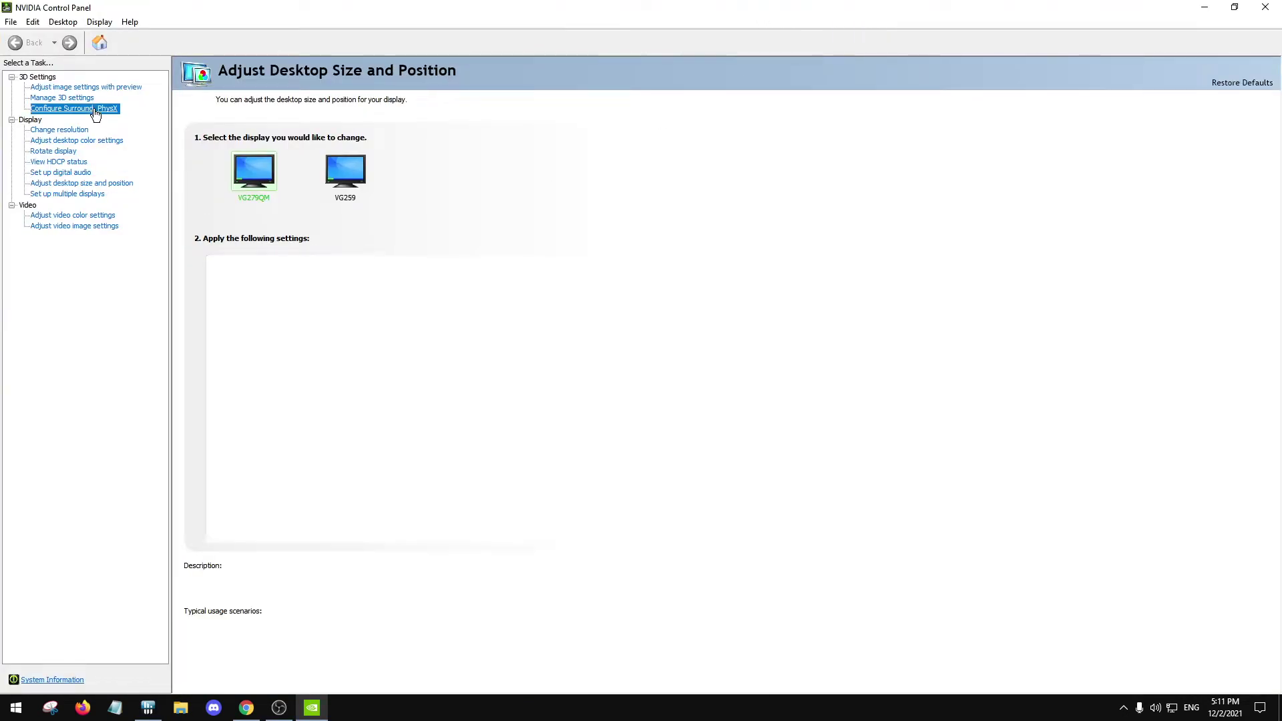
left_click(77, 98)
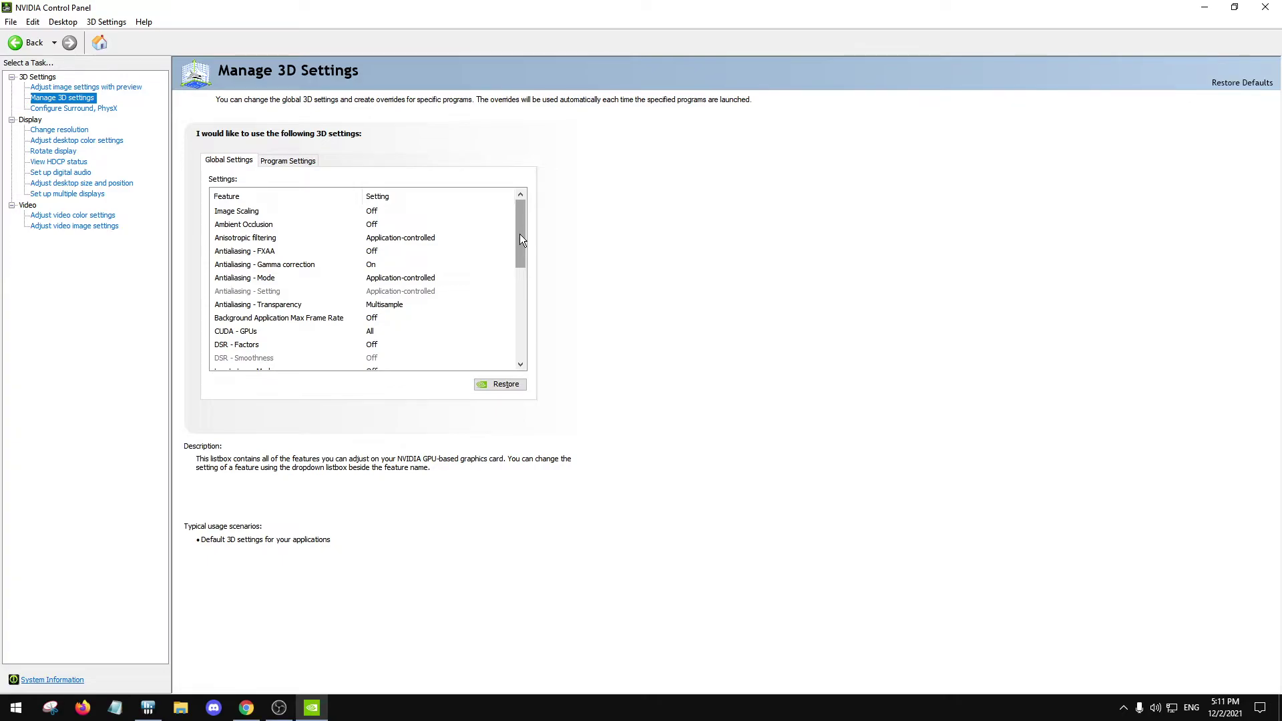
left_click_drag(522, 240, 512, 280)
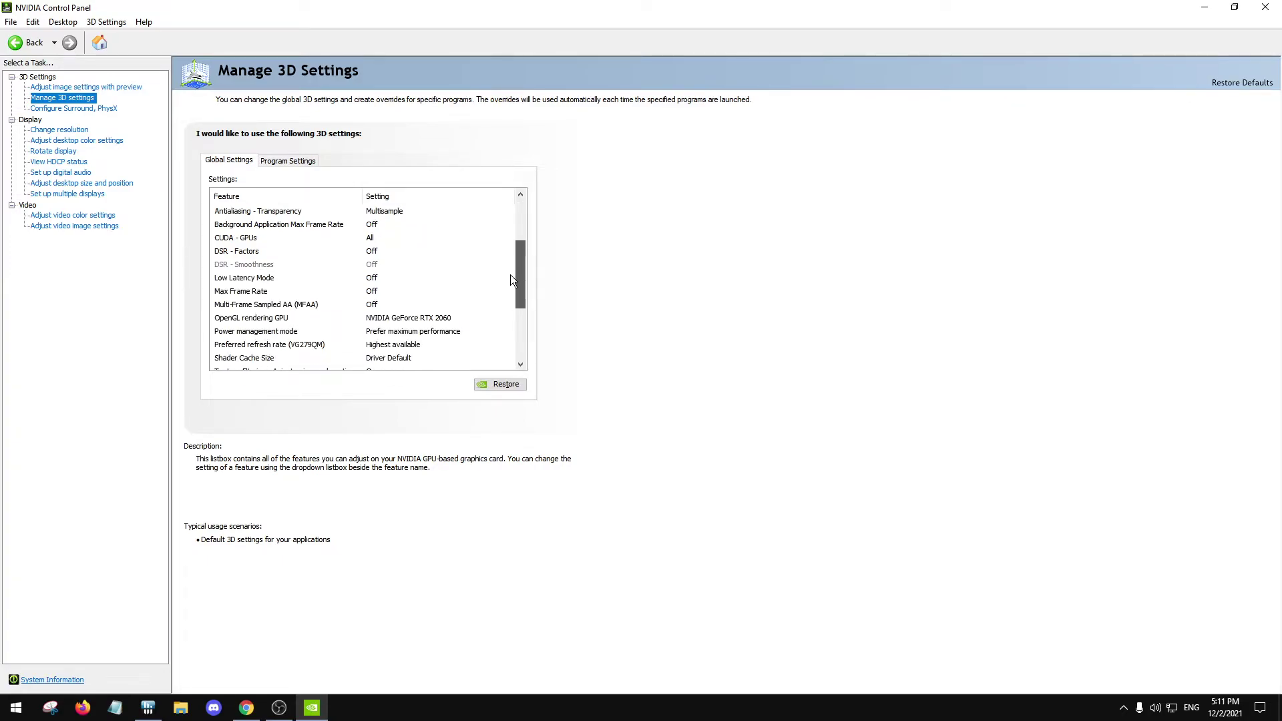
left_click_drag(524, 259, 523, 266)
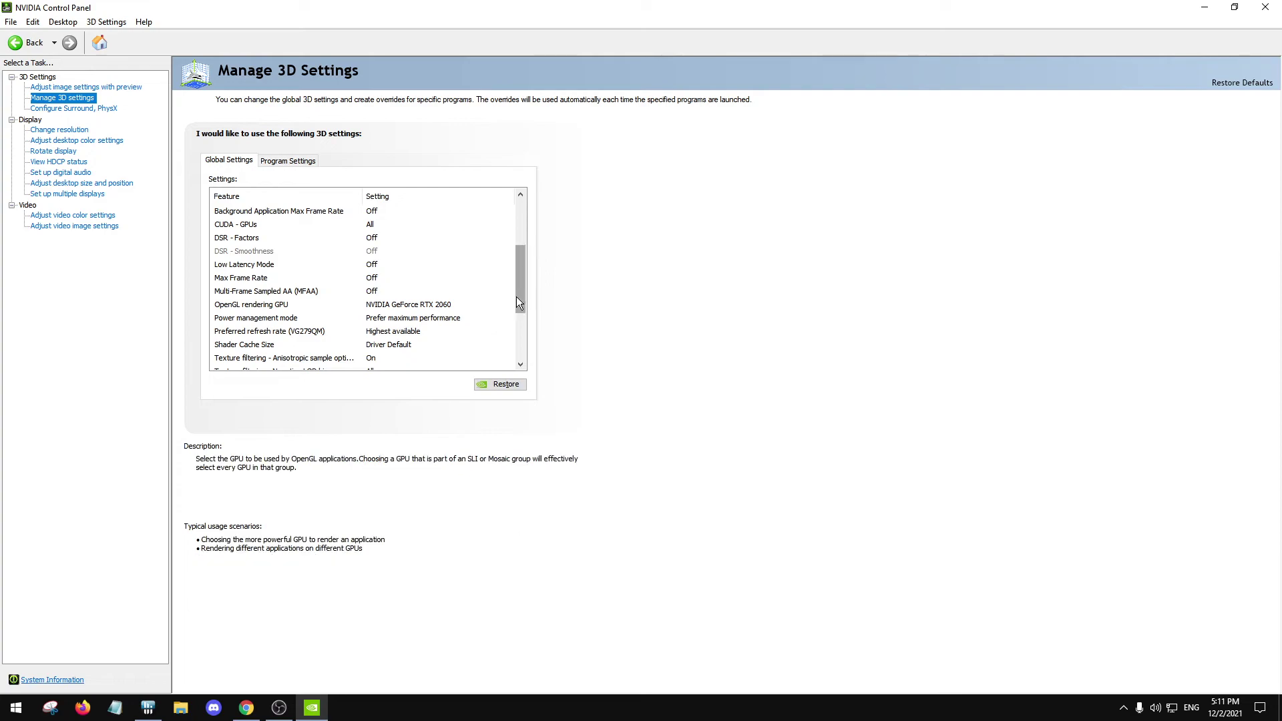
left_click(397, 344)
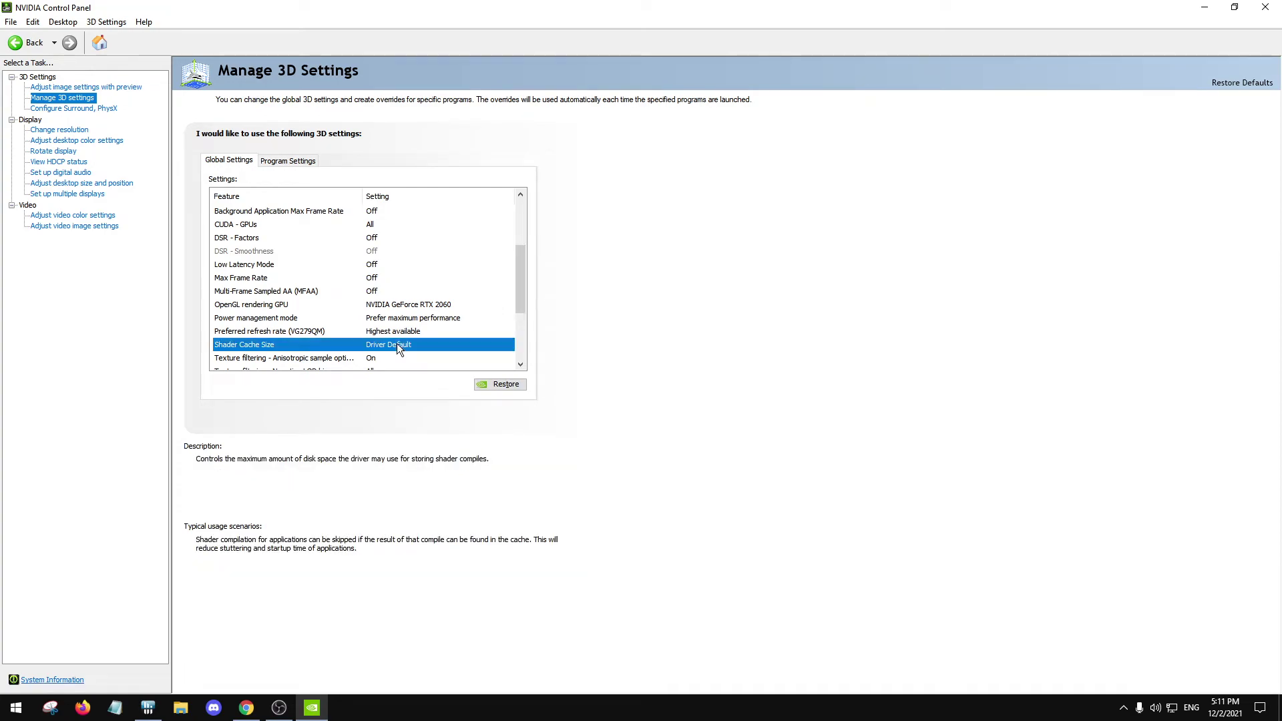
Change Shader Cache Size from Driver Default to Unlimited, apply, and confirm with Yes.
left_click(397, 344)
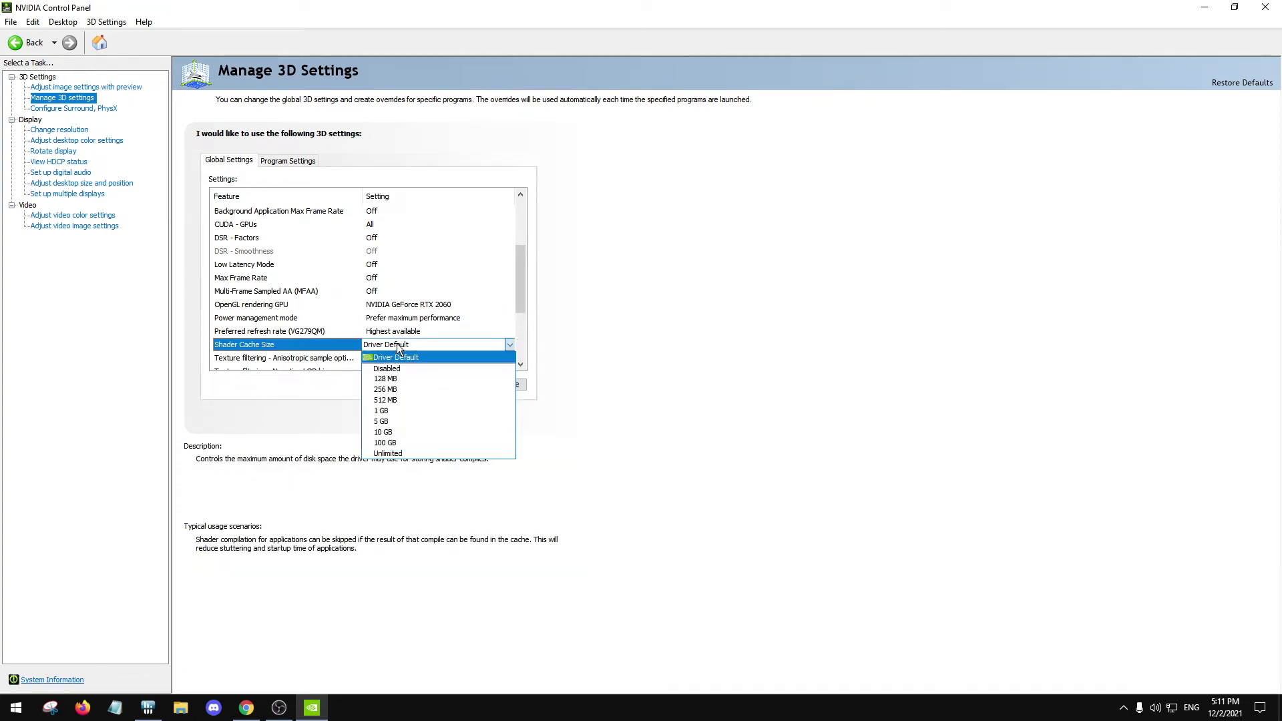
left_click(388, 454)
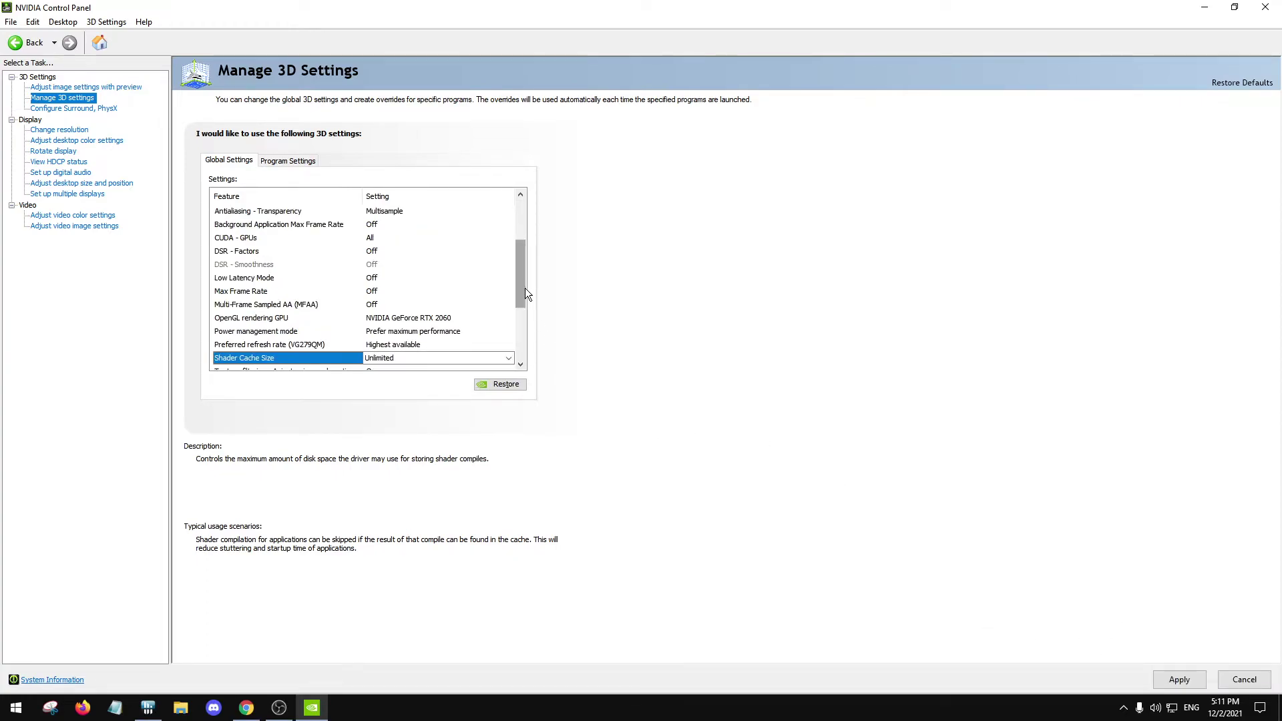
scroll(519, 299, "down", 2)
left_click(1169, 678)
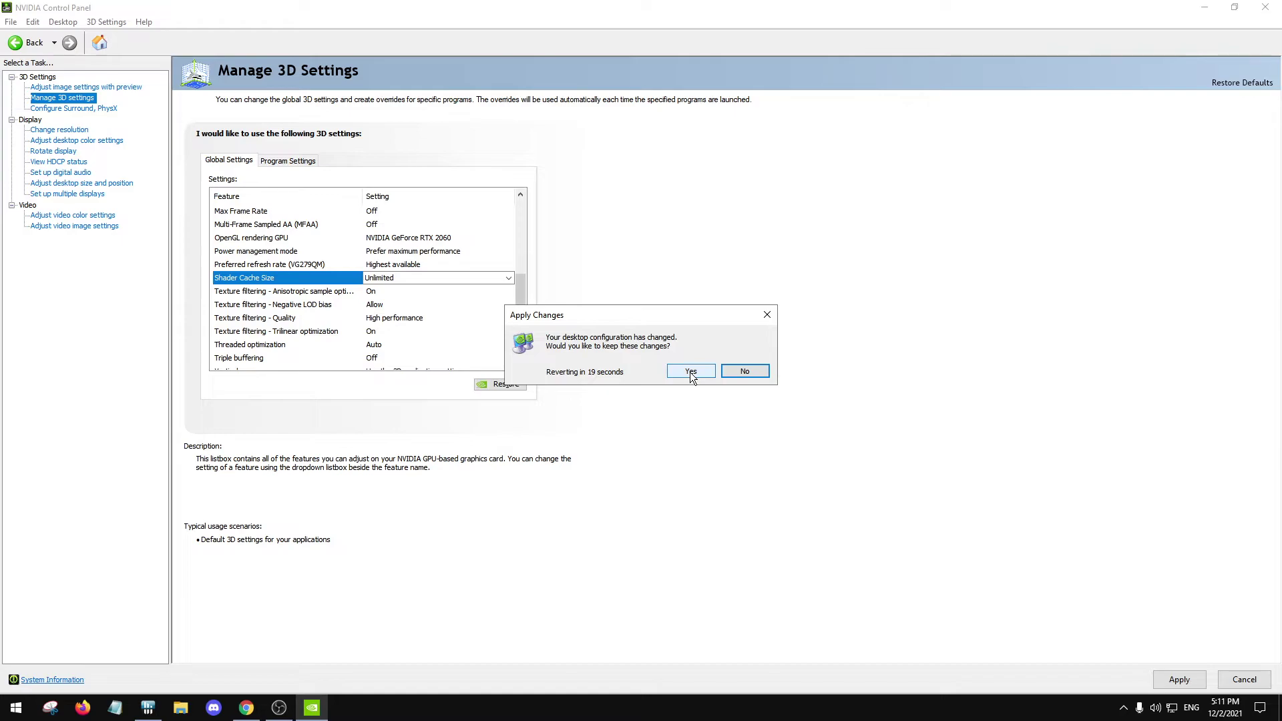
left_click(691, 372)
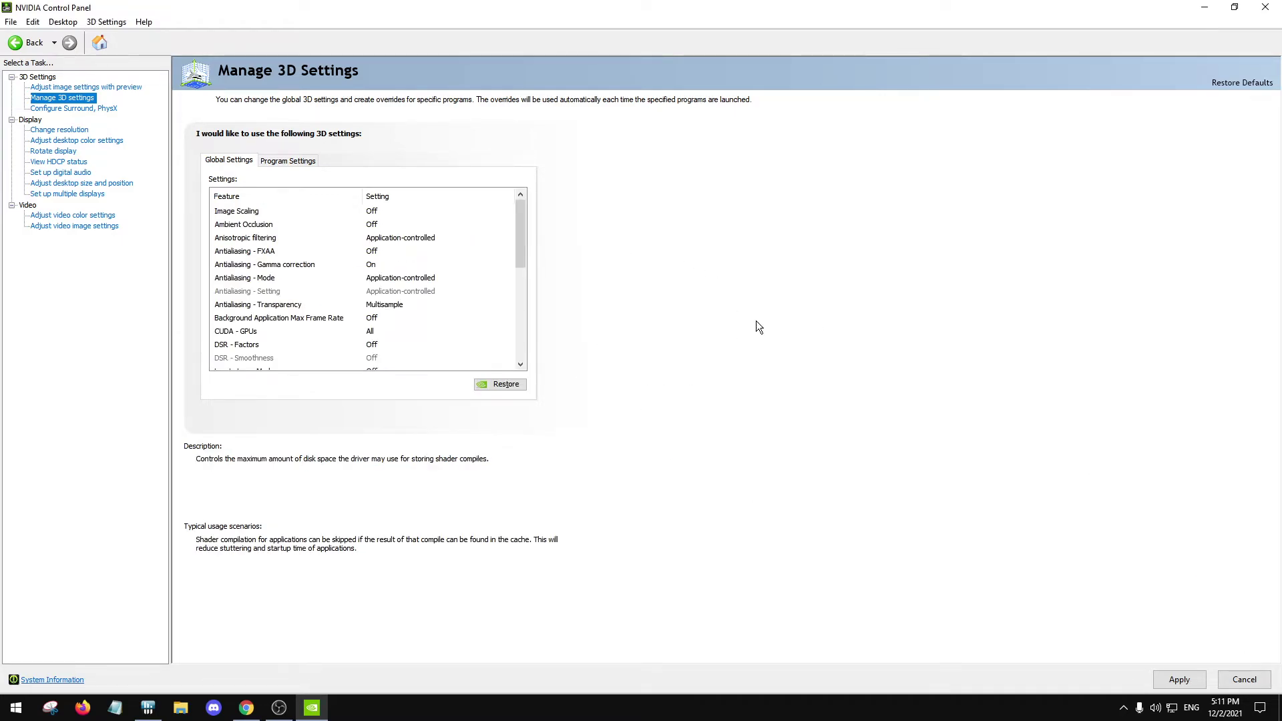
left_click_drag(523, 242, 522, 302)
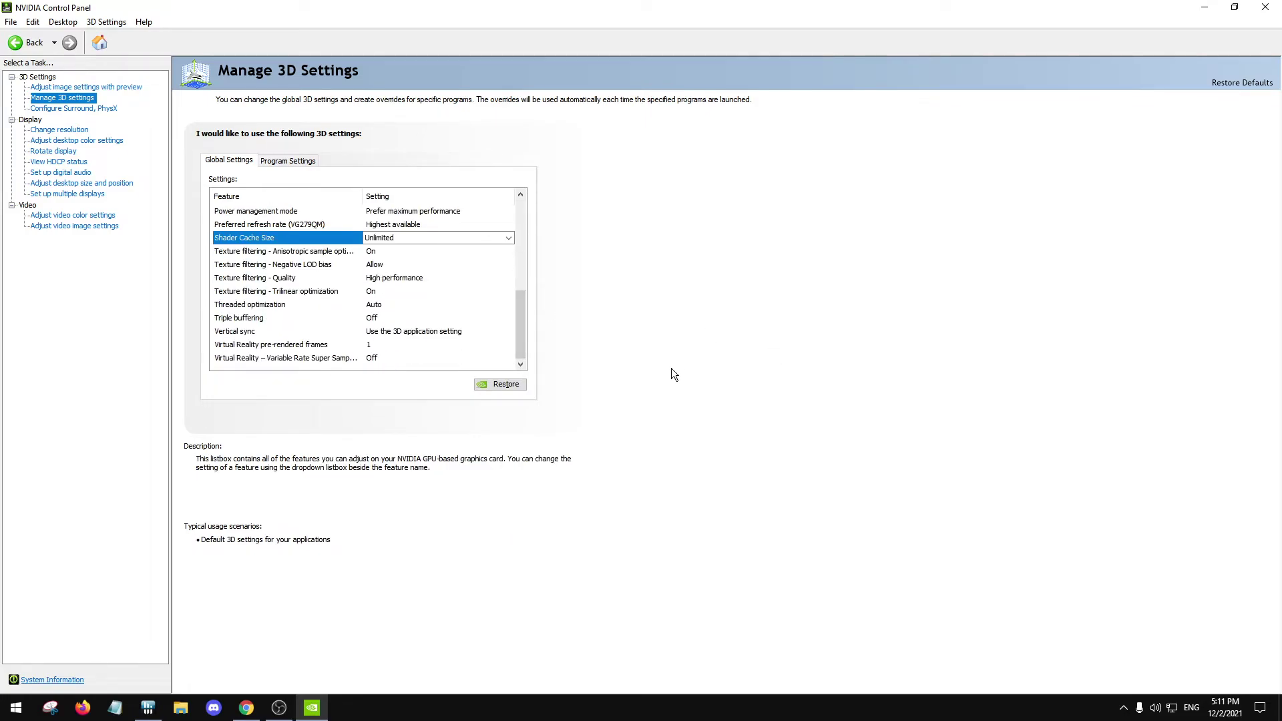